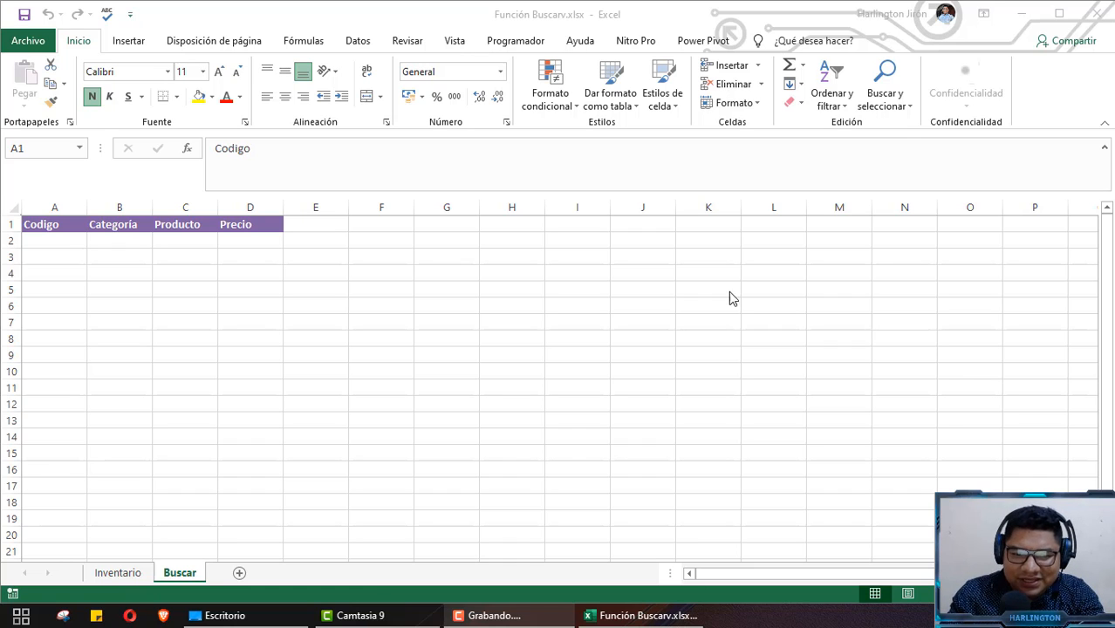
Compare the Inventario sheet's data table with the column headers on the Buscar sheet.
left_click(115, 574)
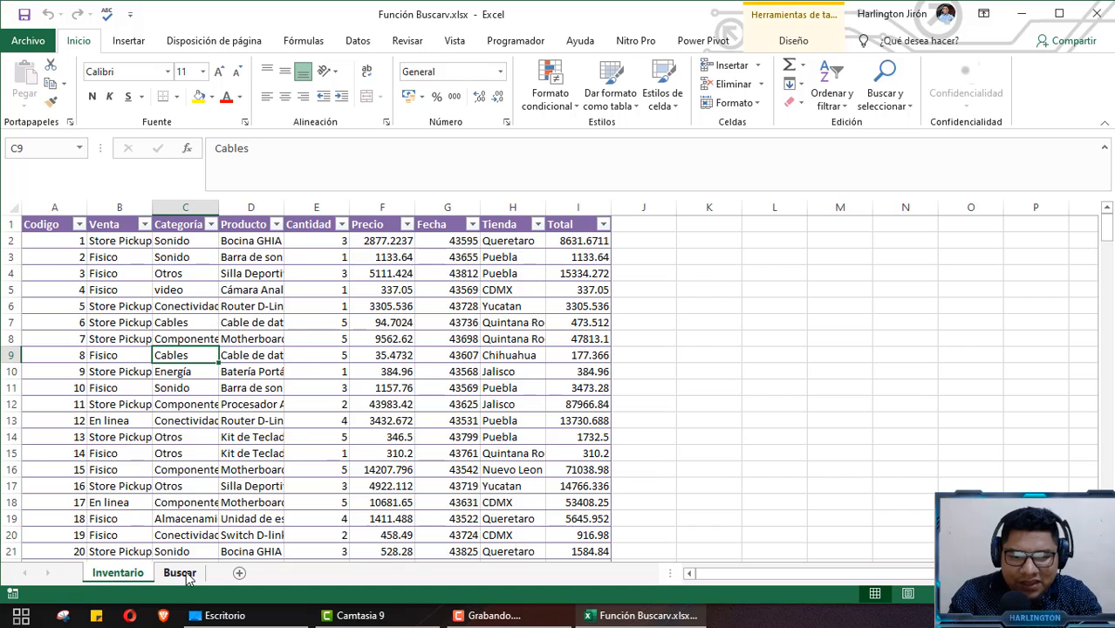
left_click(181, 573)
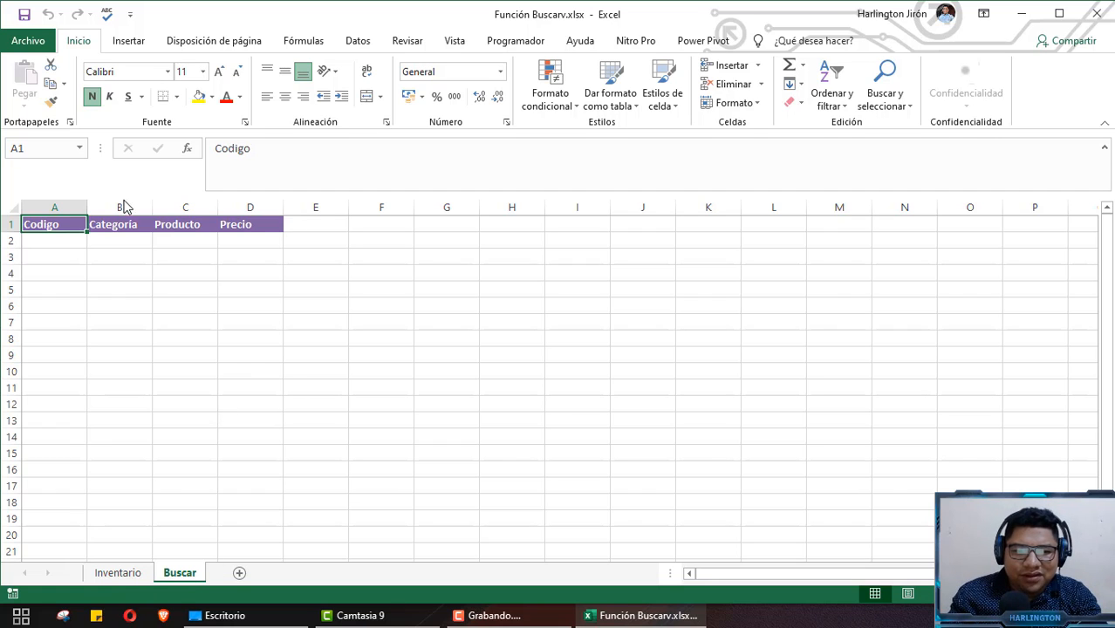
left_click(115, 235)
left_click(131, 578)
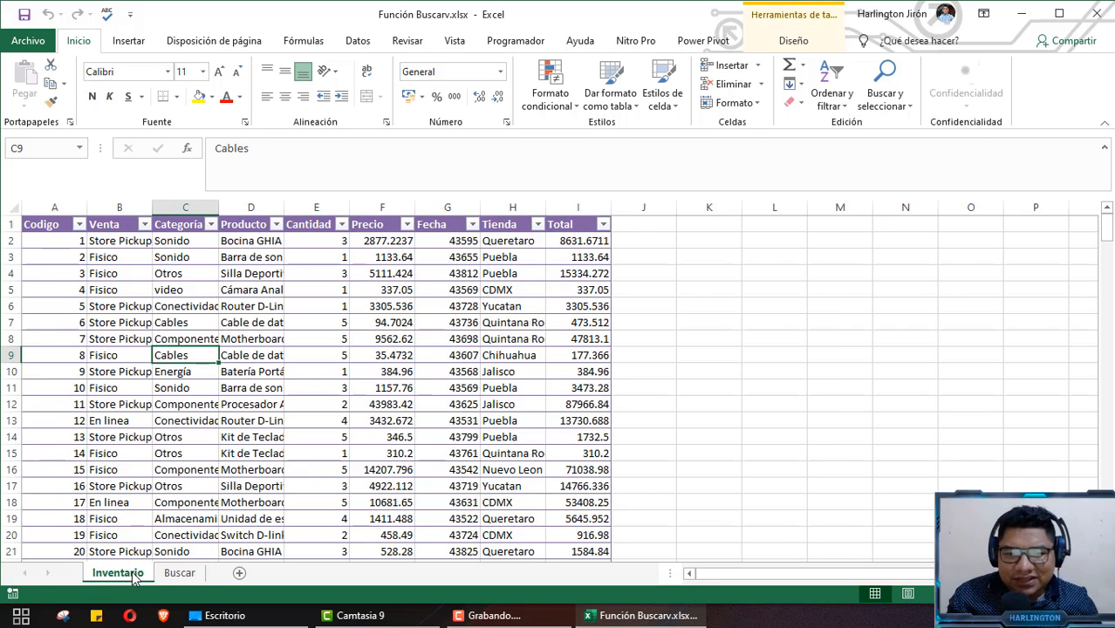
left_click(178, 573)
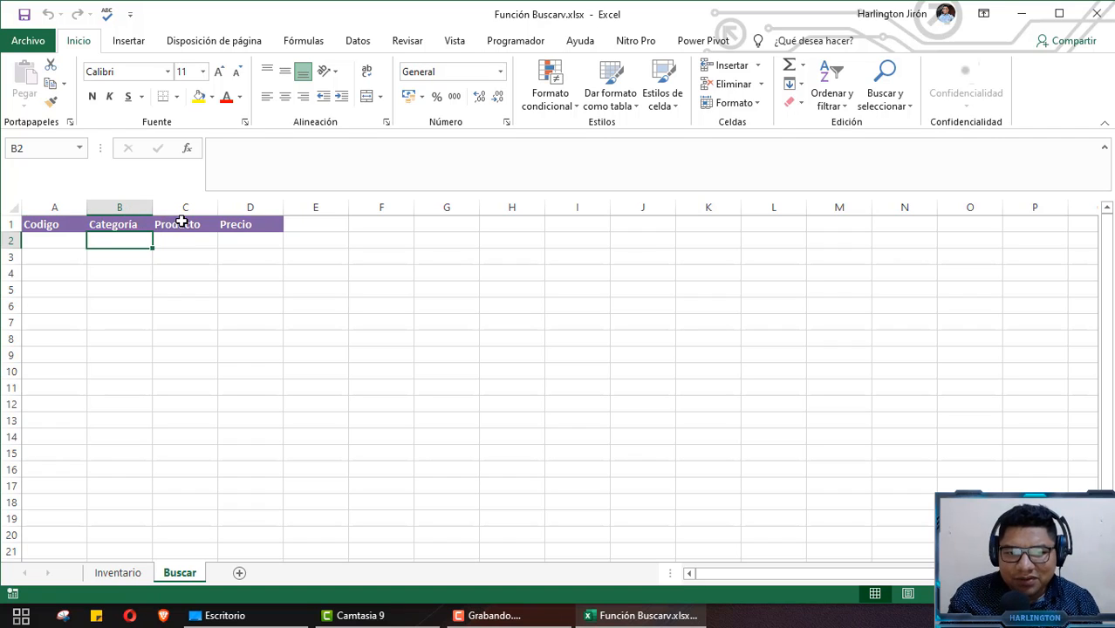
Add list data validation to cell A2 of the Buscar sheet, with =Inventario!$A$2:$A$250 as its source.
left_click(60, 239)
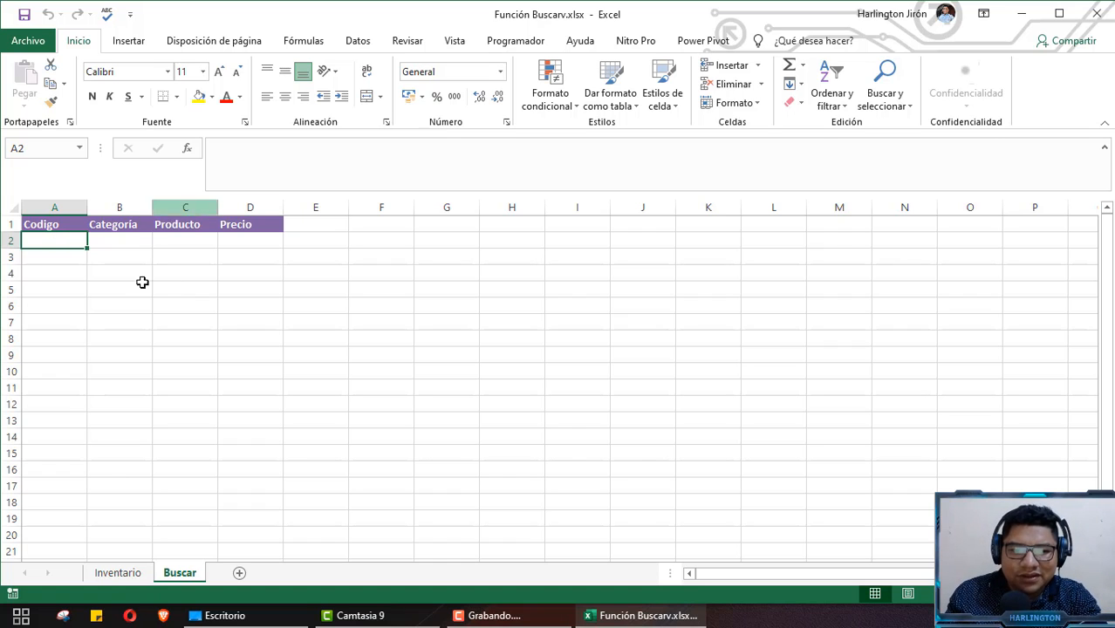
left_click(355, 41)
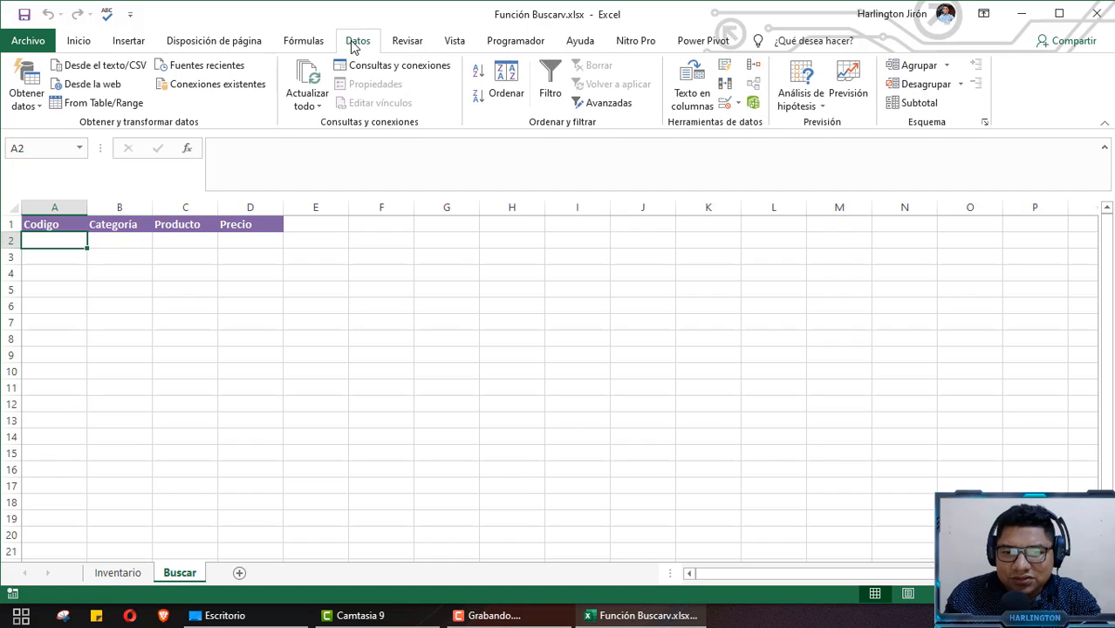
left_click(724, 104)
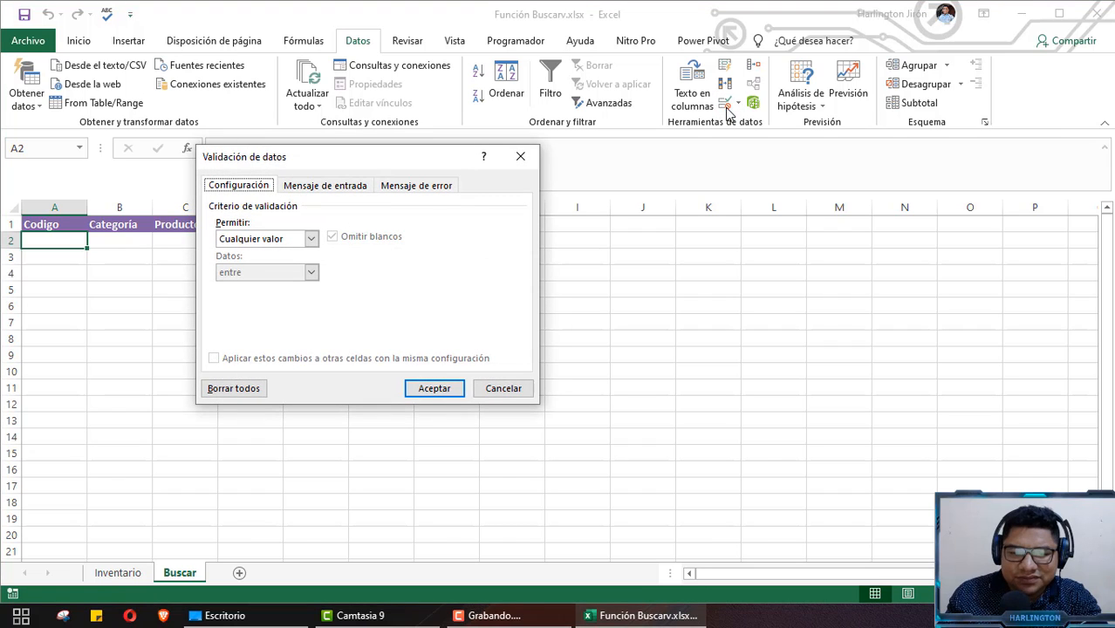
left_click(310, 238)
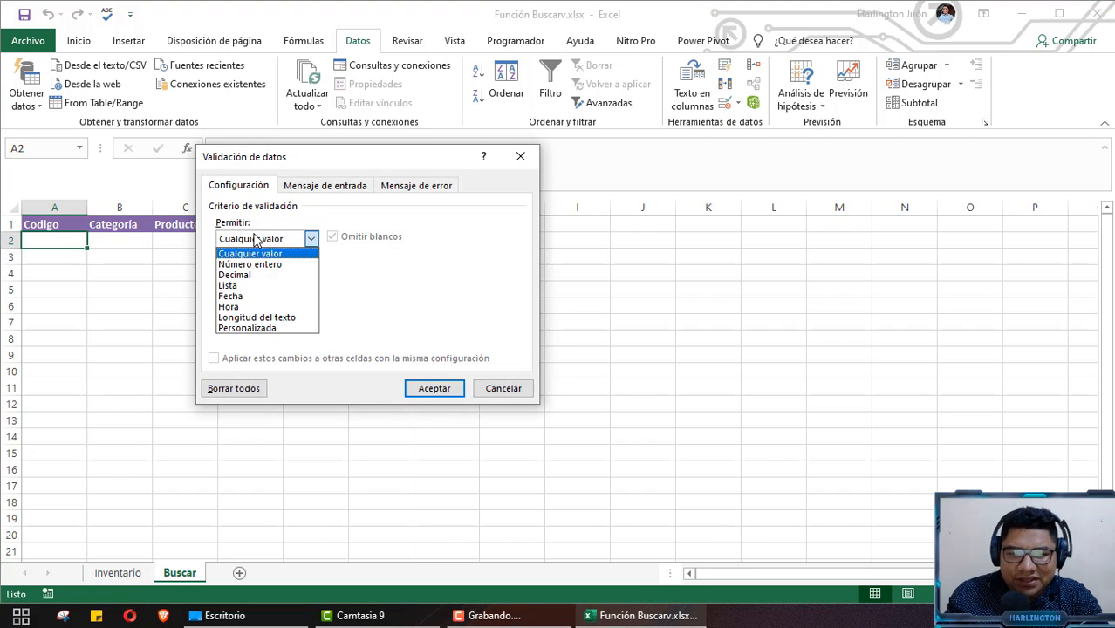
left_click(230, 285)
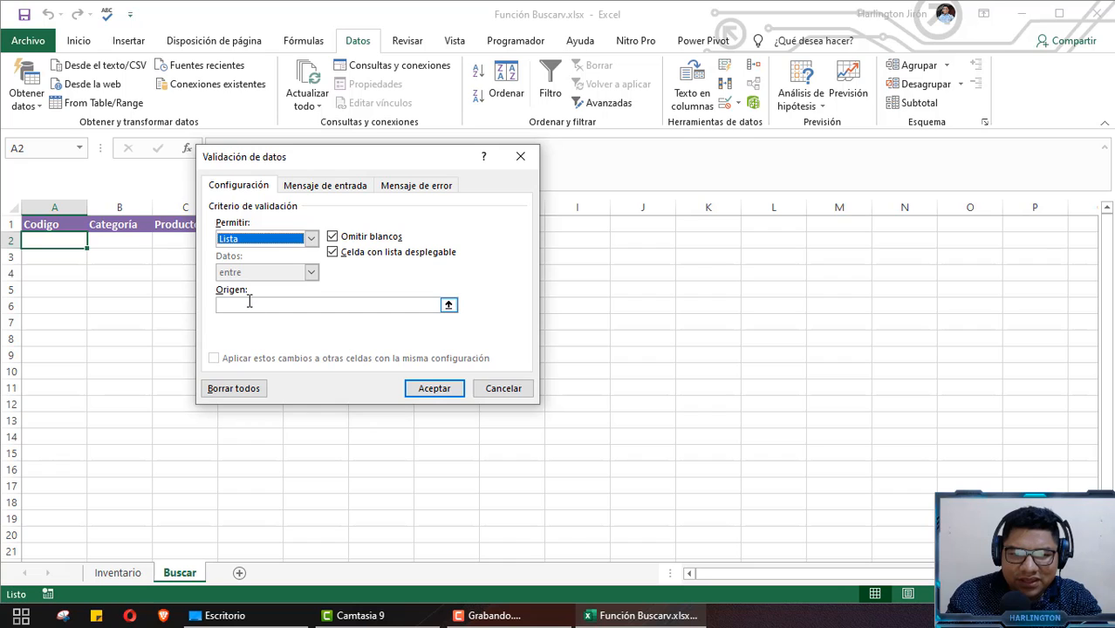
left_click(248, 304)
left_click(117, 572)
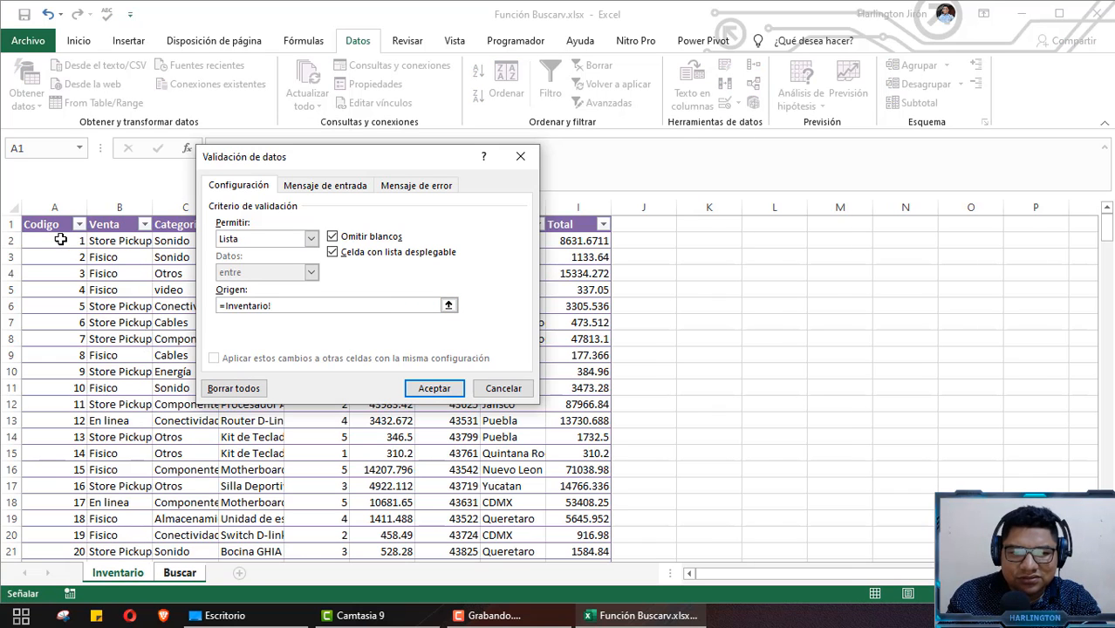
left_click(59, 240)
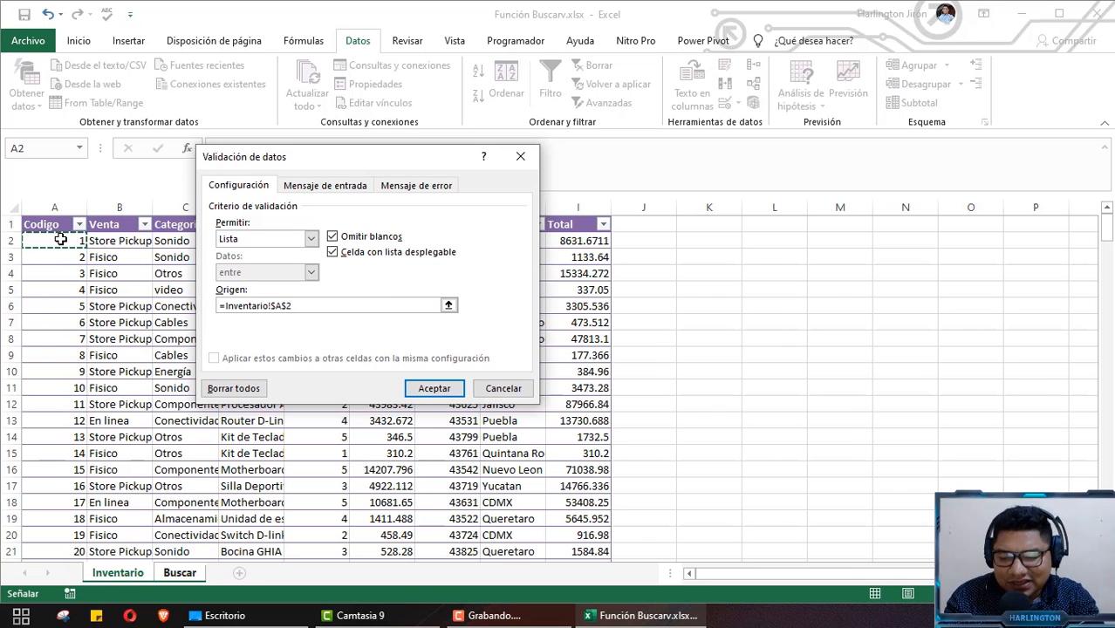
key("ctrl+shift+Down")
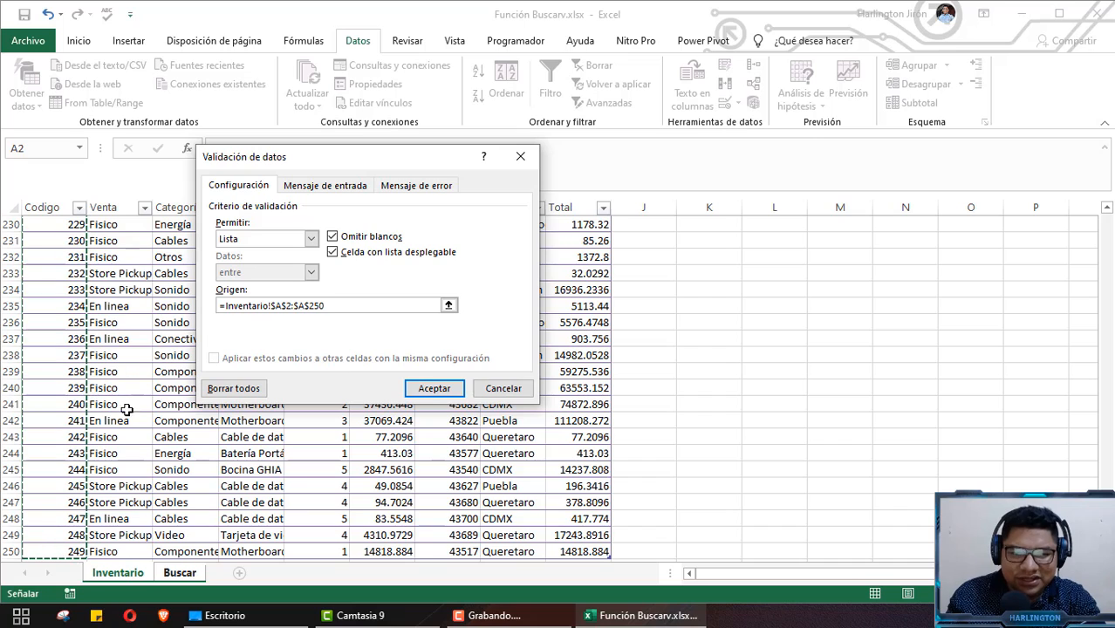
left_click(433, 389)
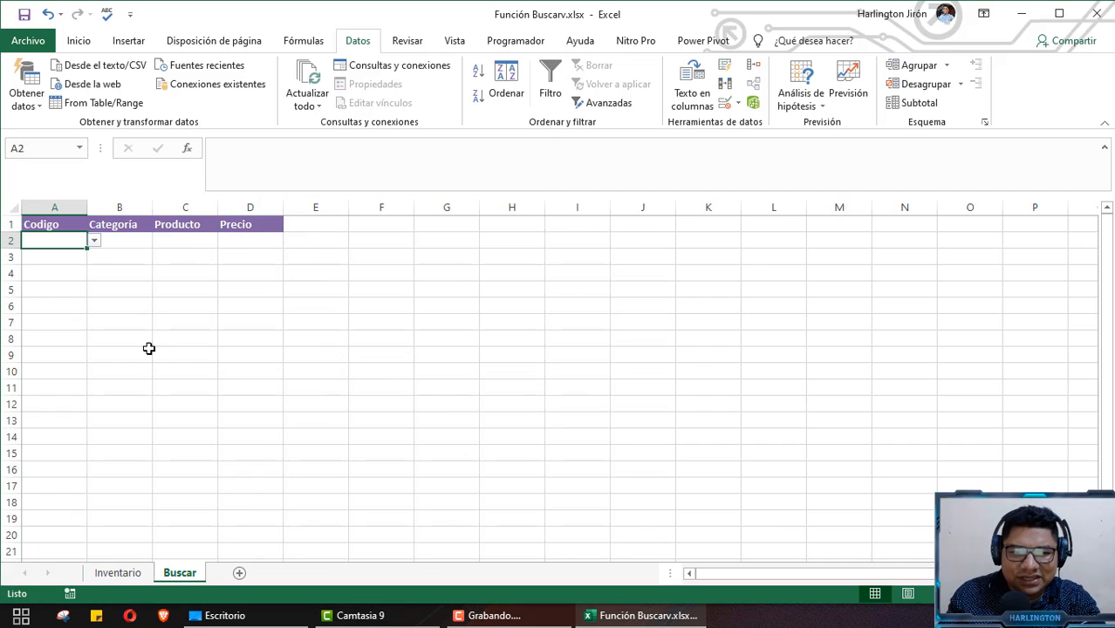
Try code 1 in the drop-down list of cell A2, and settle on code 3.
left_click(93, 240)
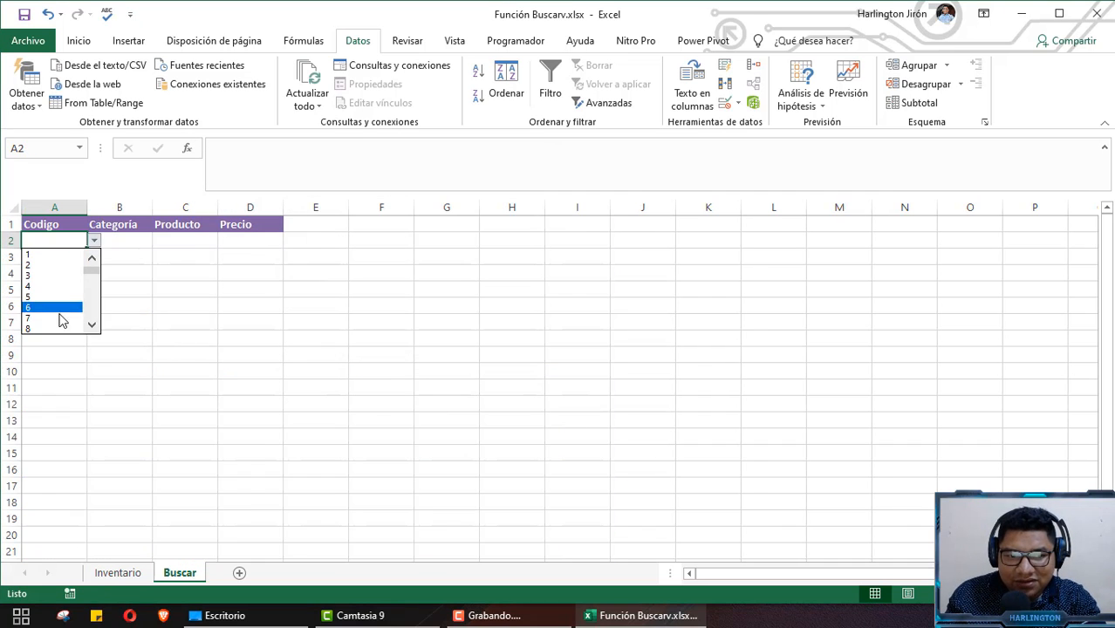
left_click(33, 253)
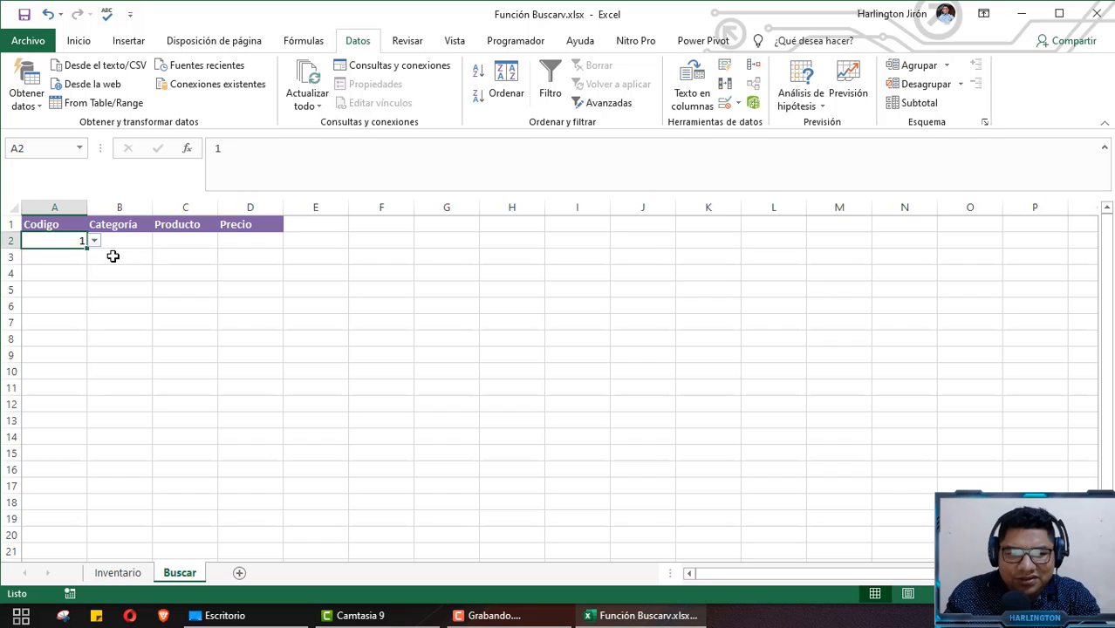
left_click(93, 240)
left_click(31, 278)
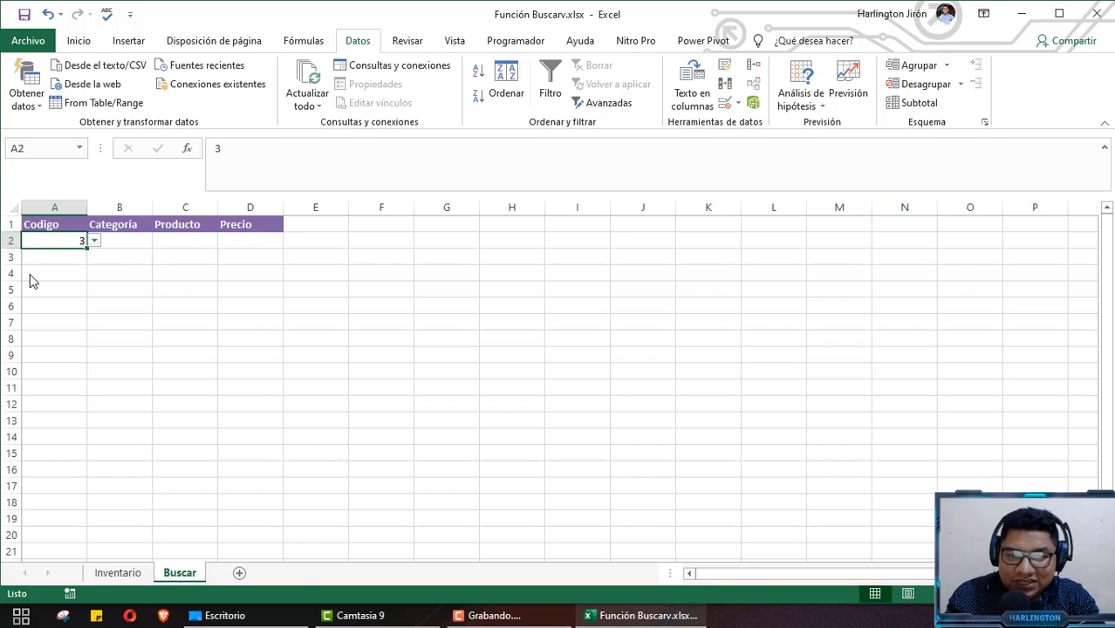
left_click_drag(120, 241, 256, 246)
left_click(265, 361)
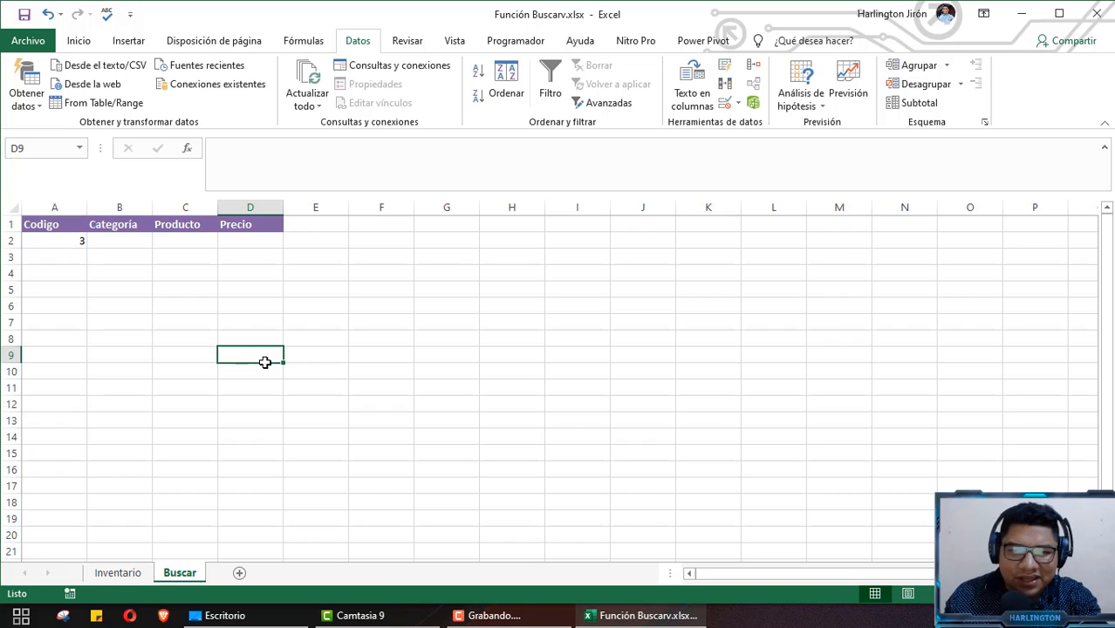
Begin a BUSCARV formula in cell B2 under Categoría, with A2 as the lookup value.
left_click(134, 242)
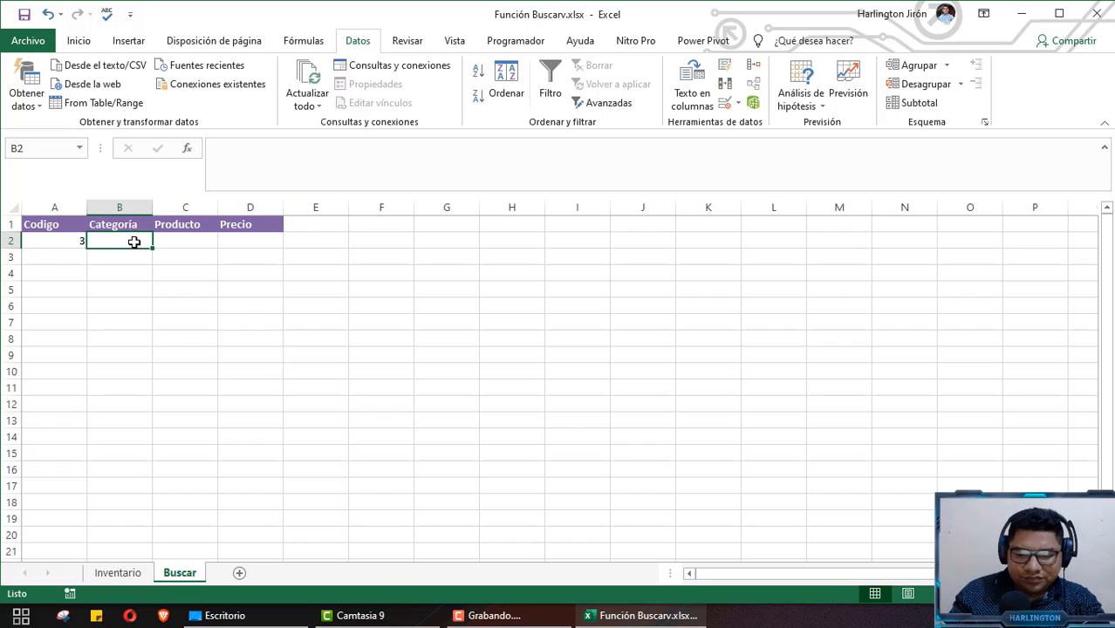
type("=busc")
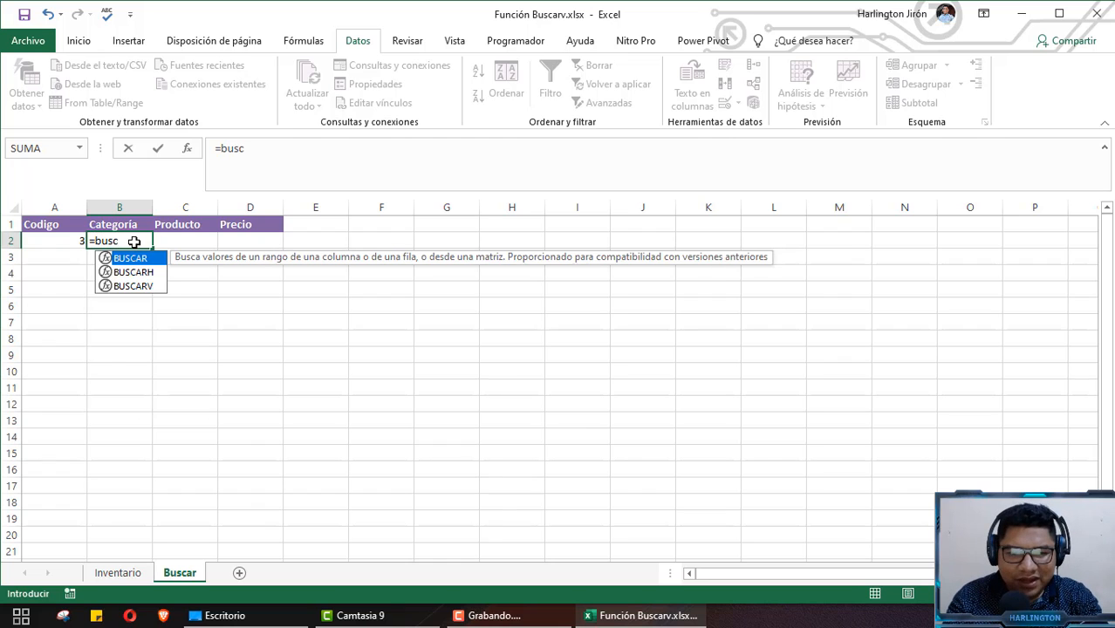
key("Down")
key("Down")
key("Tab")
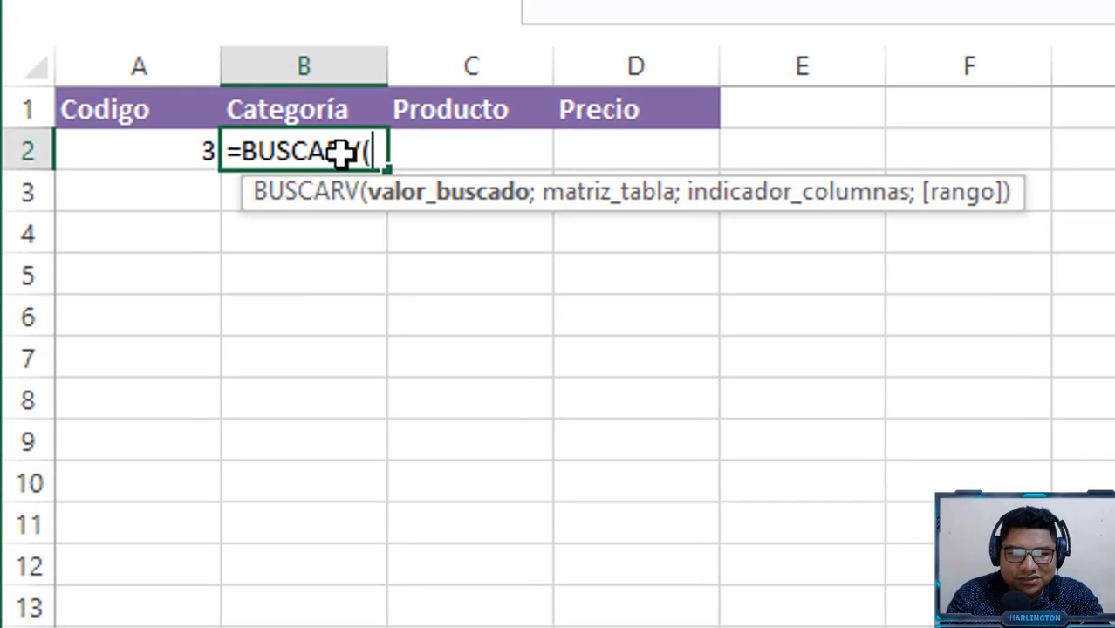
key("BackSpace")
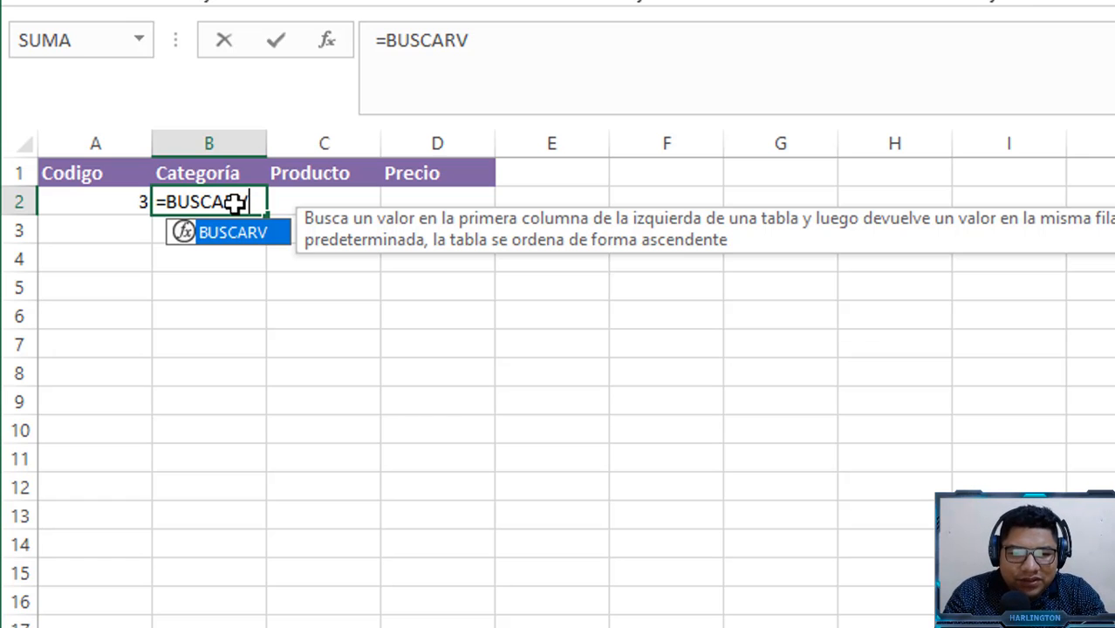
type("(")
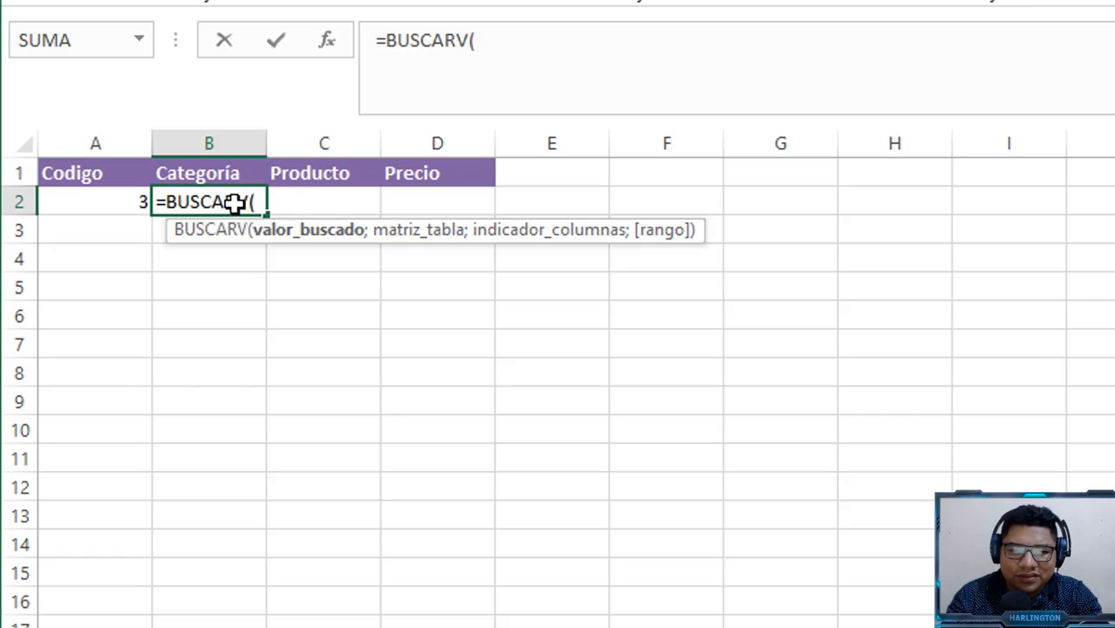
left_click(105, 205)
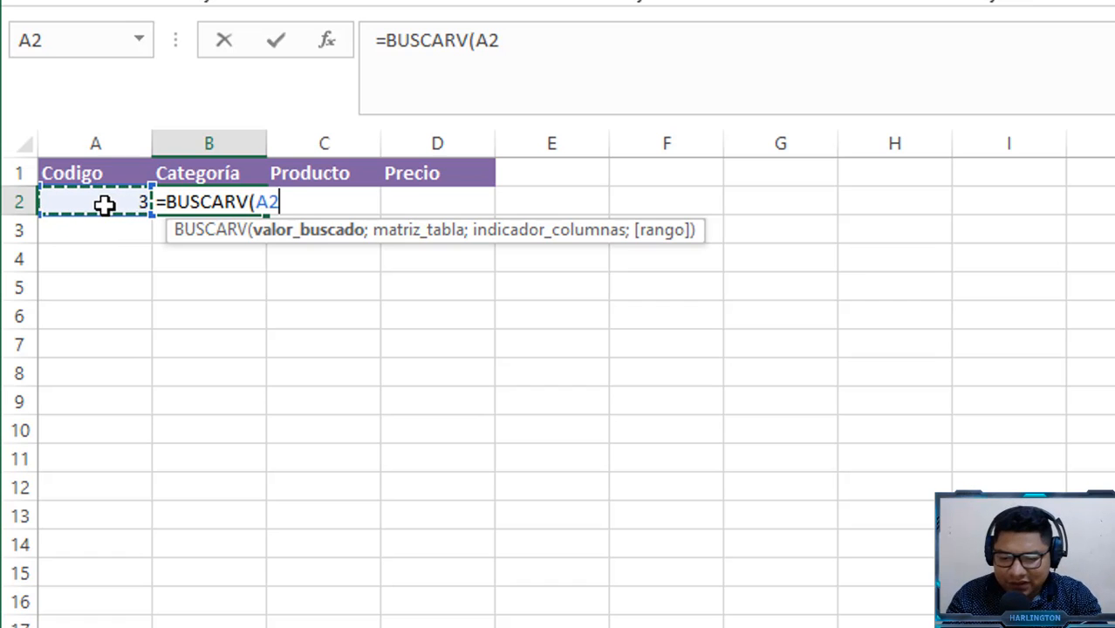
type(";")
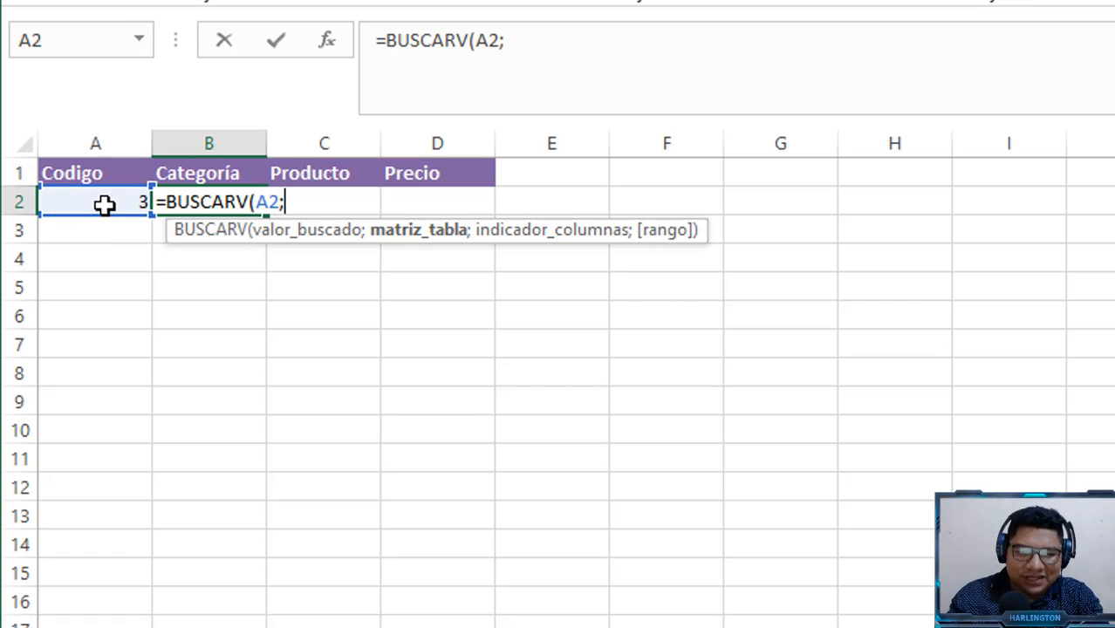
Try to supply the BUSCARV table argument by selecting all the Inventario data from A2, then return to the Buscar sheet.
left_click(253, 626)
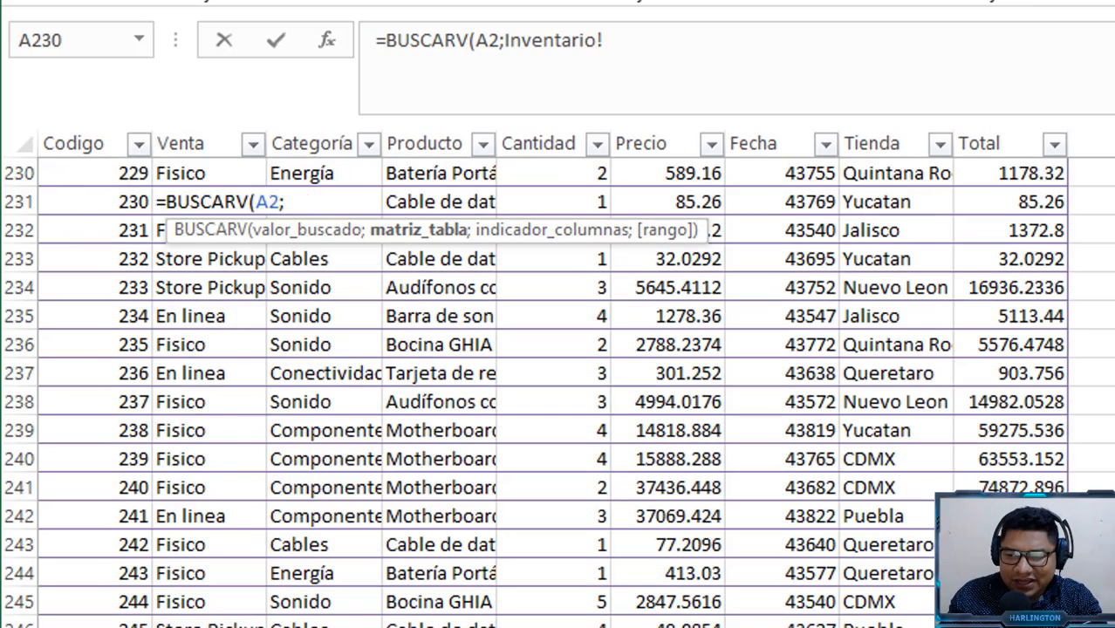
scroll(558, 383, "up", 20)
left_click(129, 197)
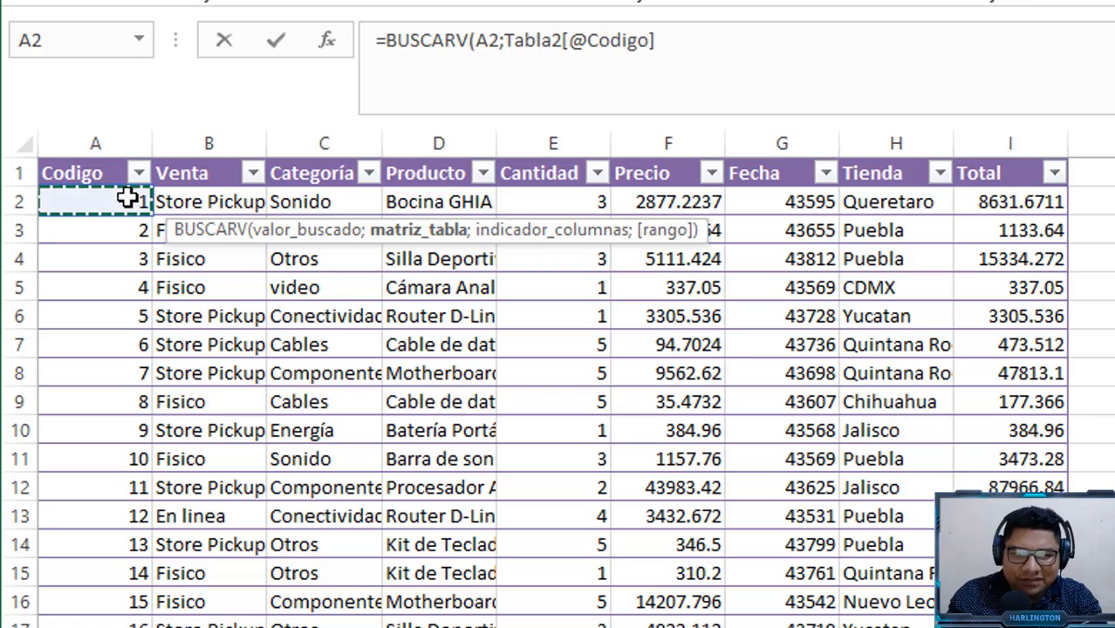
key("ctrl+shift+Right")
key("ctrl+shift+Down")
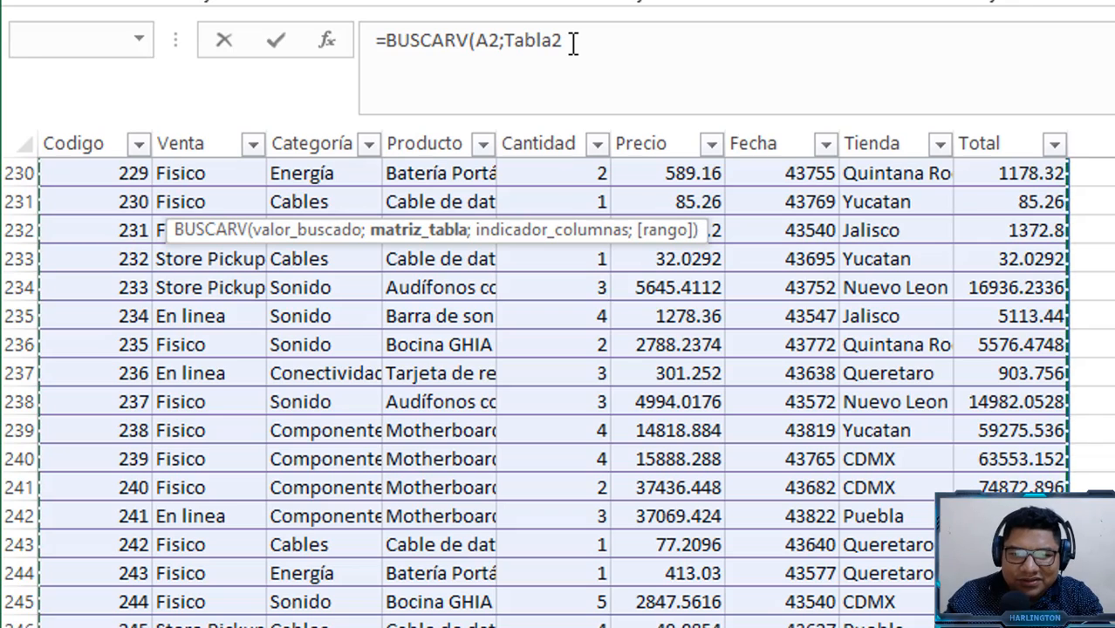
left_click_drag(584, 39, 508, 39)
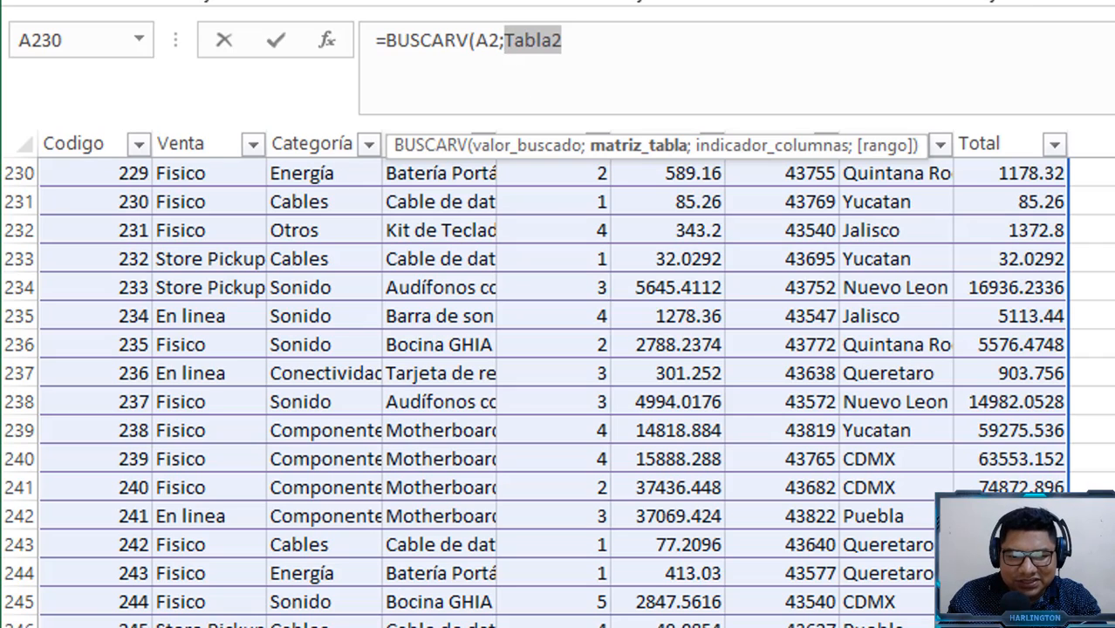
left_click(374, 626)
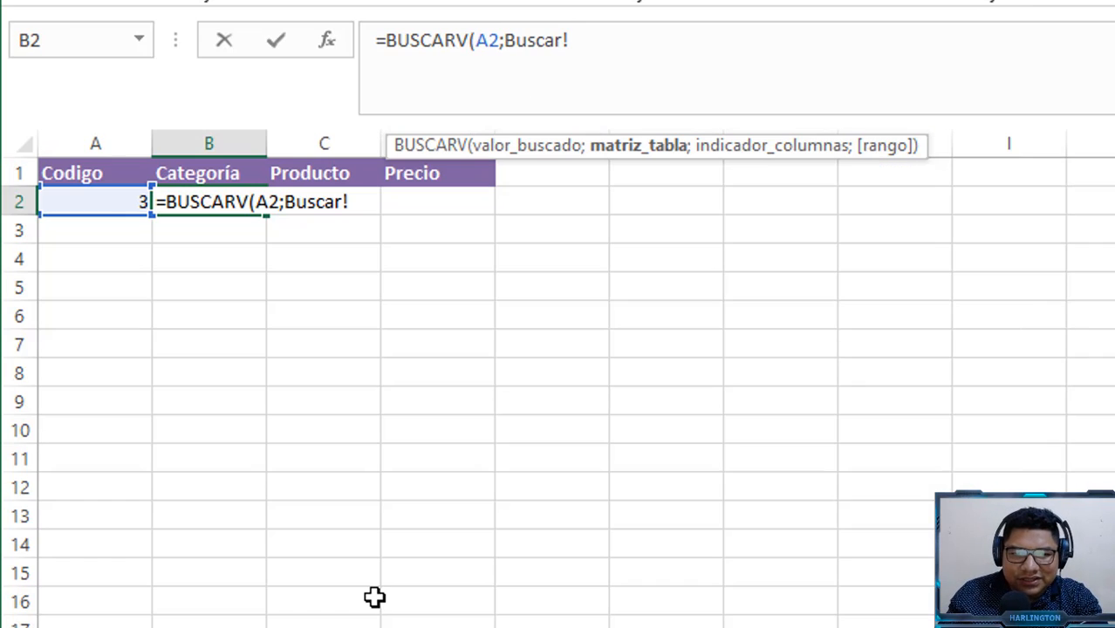
Replace the stray Buscar! reference in the formula with Tabla2 as the table argument, followed by a semicolon.
key("BackSpace")
key("BackSpace")
key("BackSpace")
key("BackSpace")
key("BackSpace")
key("BackSpace")
key("BackSpace")
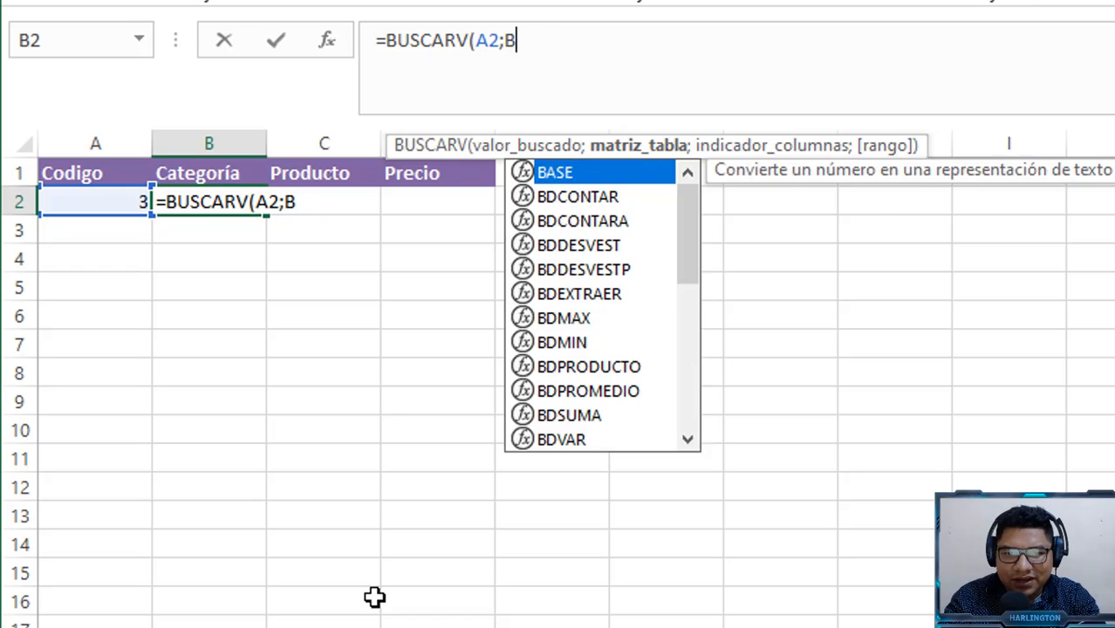
type("t")
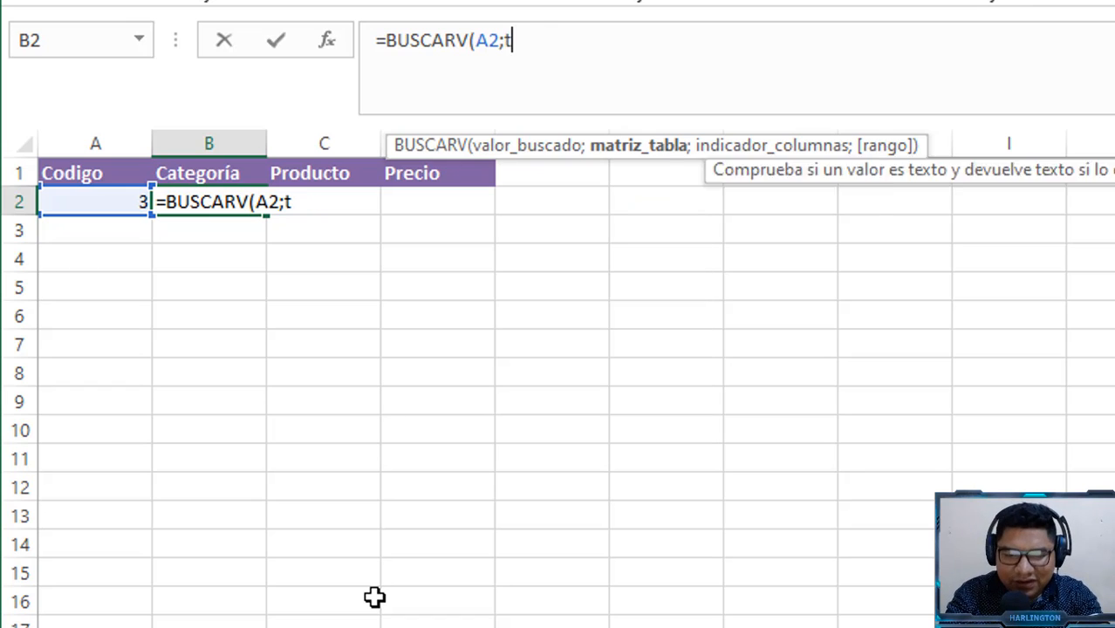
type("abla")
key("Tab")
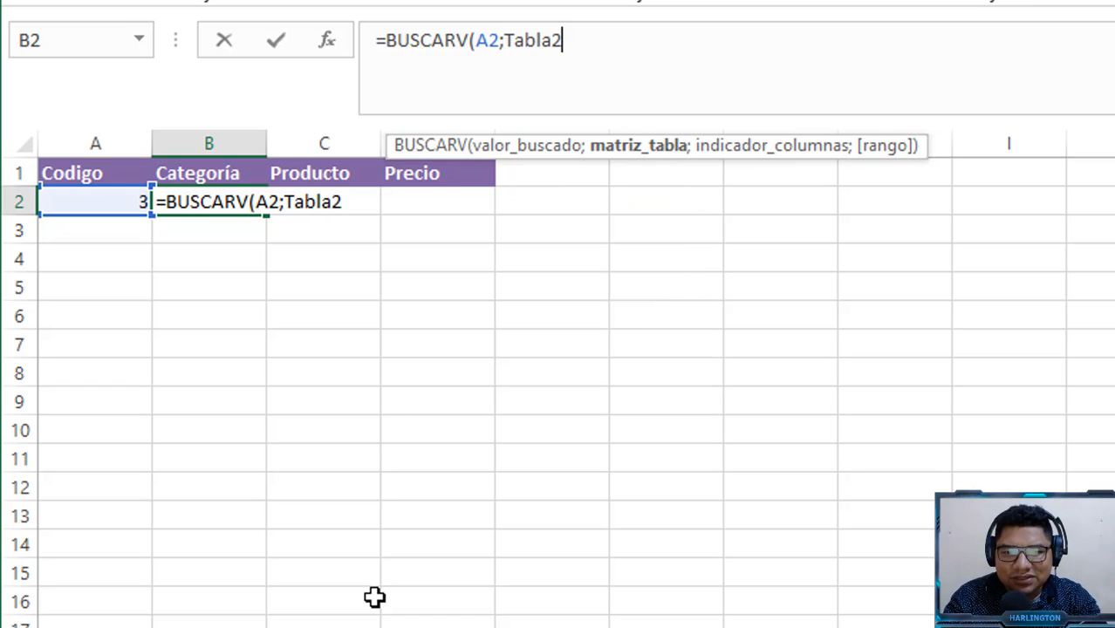
type(";")
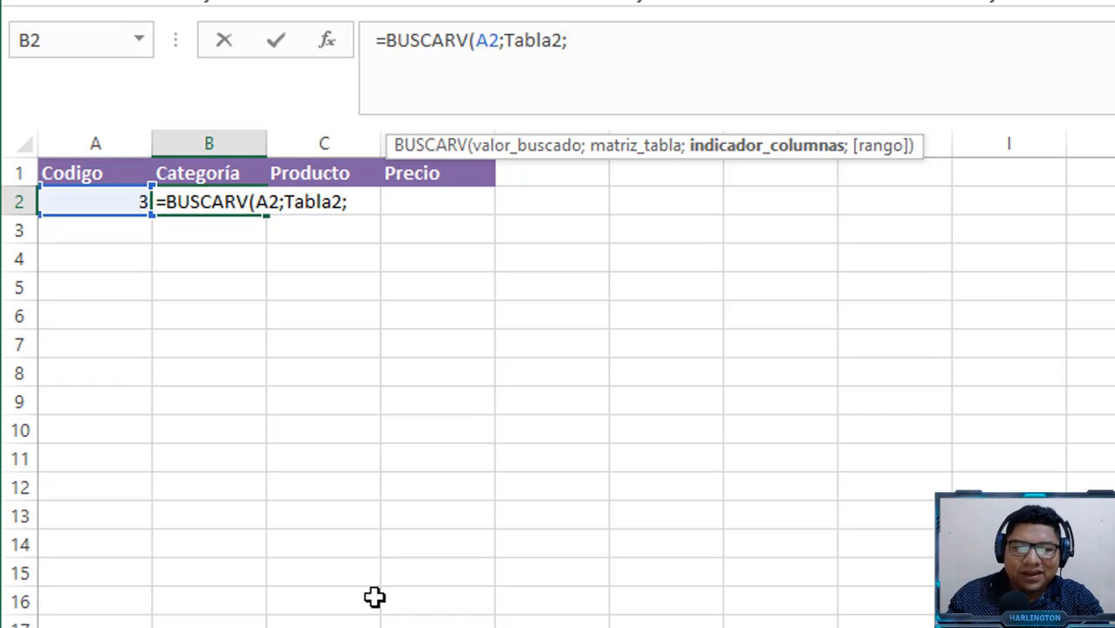
Check the position of the Categoría column on the Inventario sheet, and return to Buscar, removing the stray sheet reference from the formula.
left_click(349, 627)
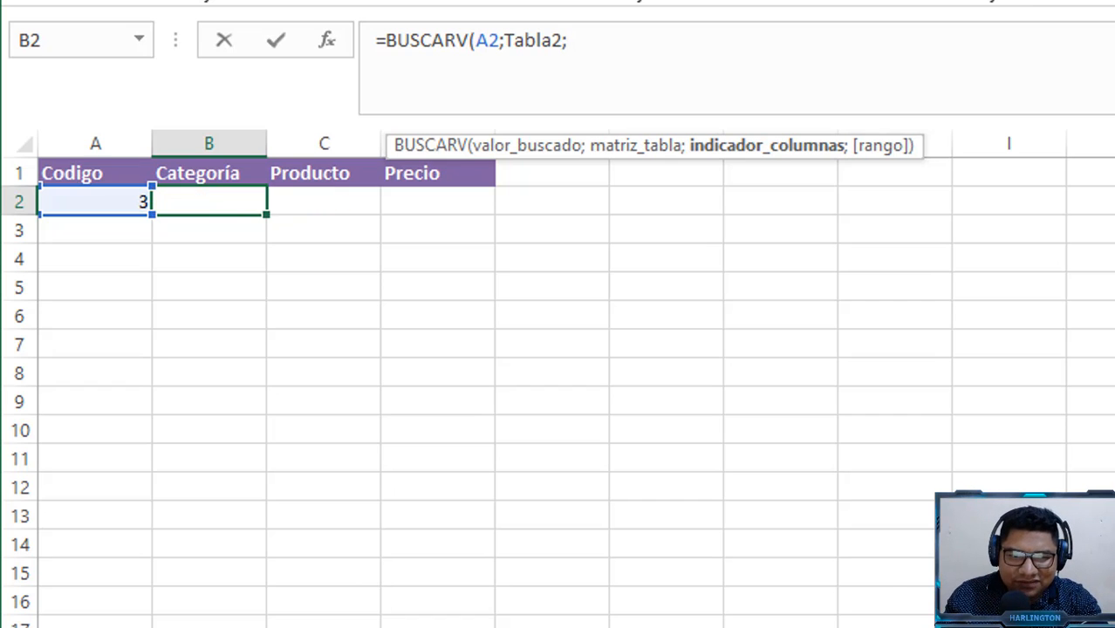
left_click(253, 627)
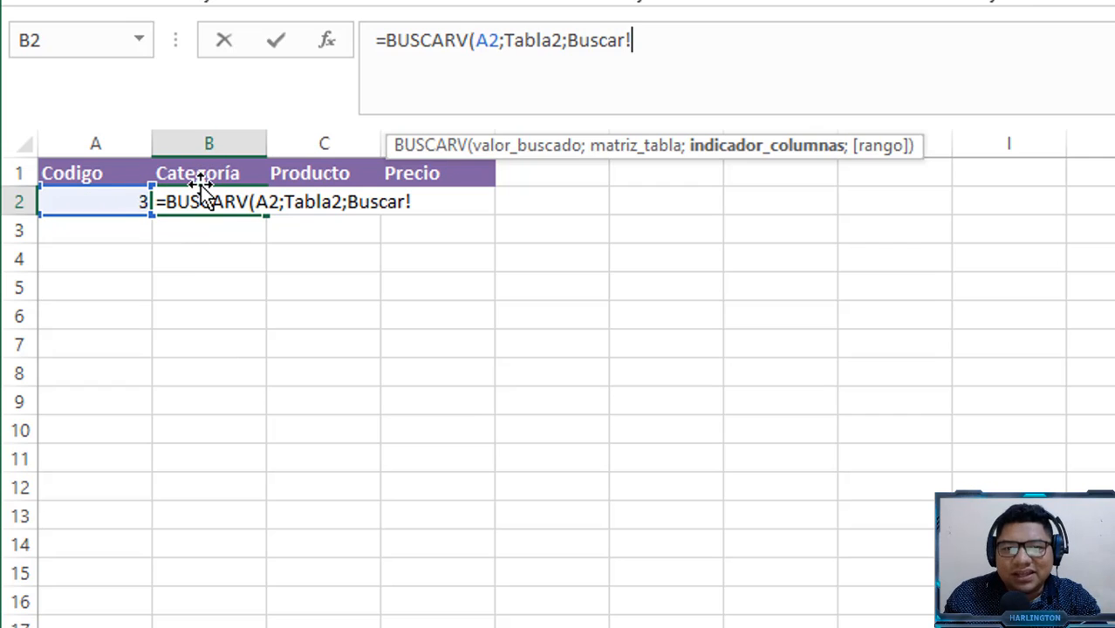
left_click(202, 625)
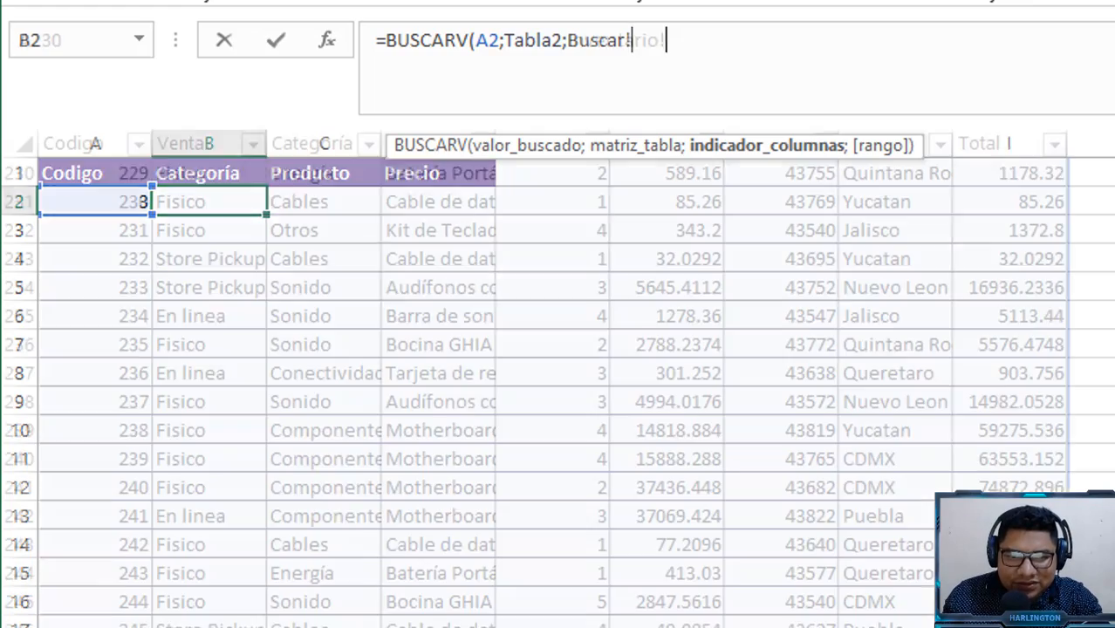
scroll(330, 253, "up", 20)
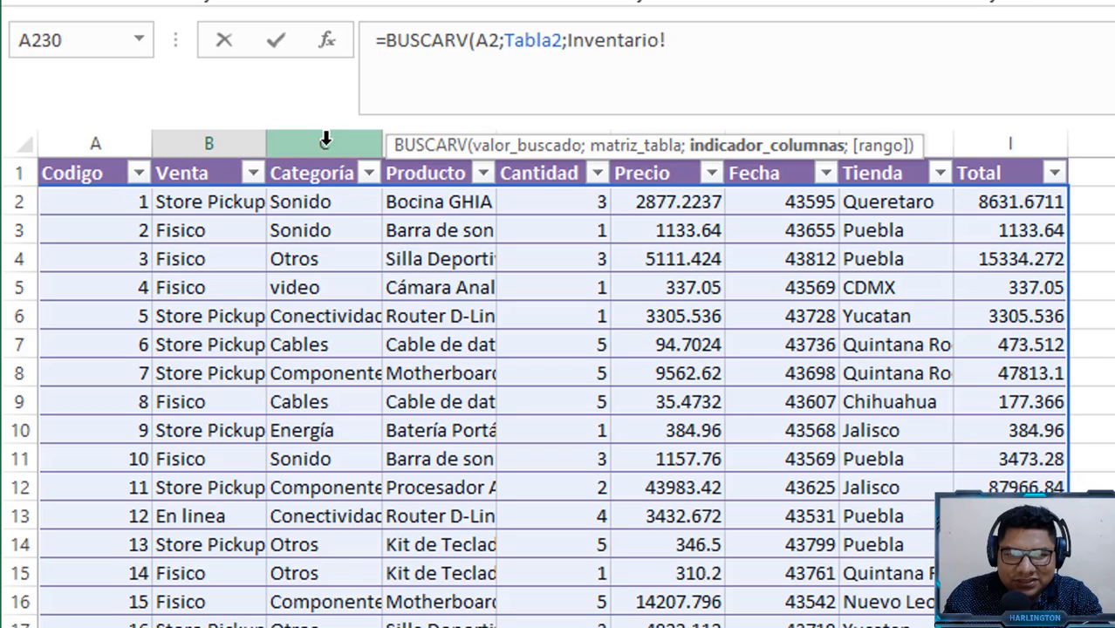
left_click(323, 626)
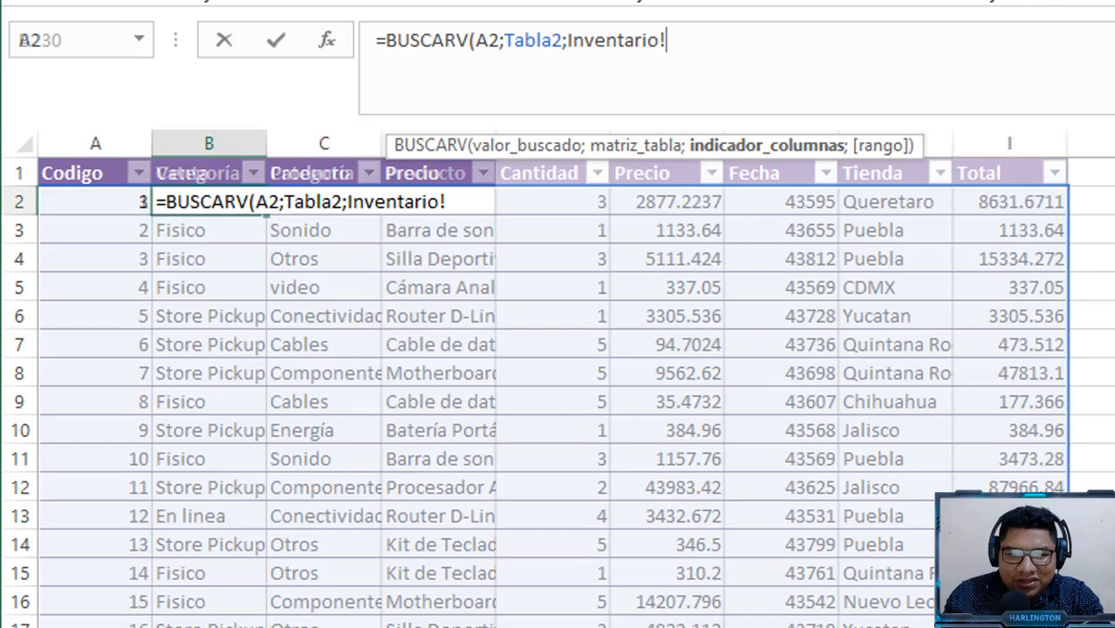
key("BackSpace")
key("BackSpace")
key("BackSpace")
key("BackSpace")
key("BackSpace")
key("BackSpace")
key("BackSpace")
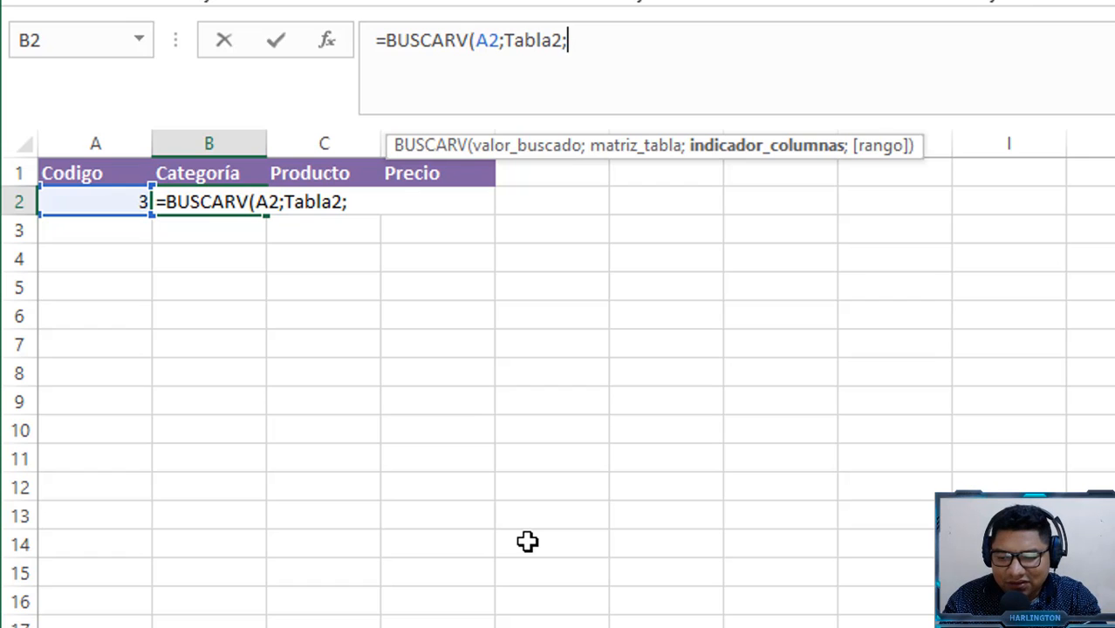
Complete the BUSCARV formula in B2 with column index 3 and FALSO for an exact match.
type("3")
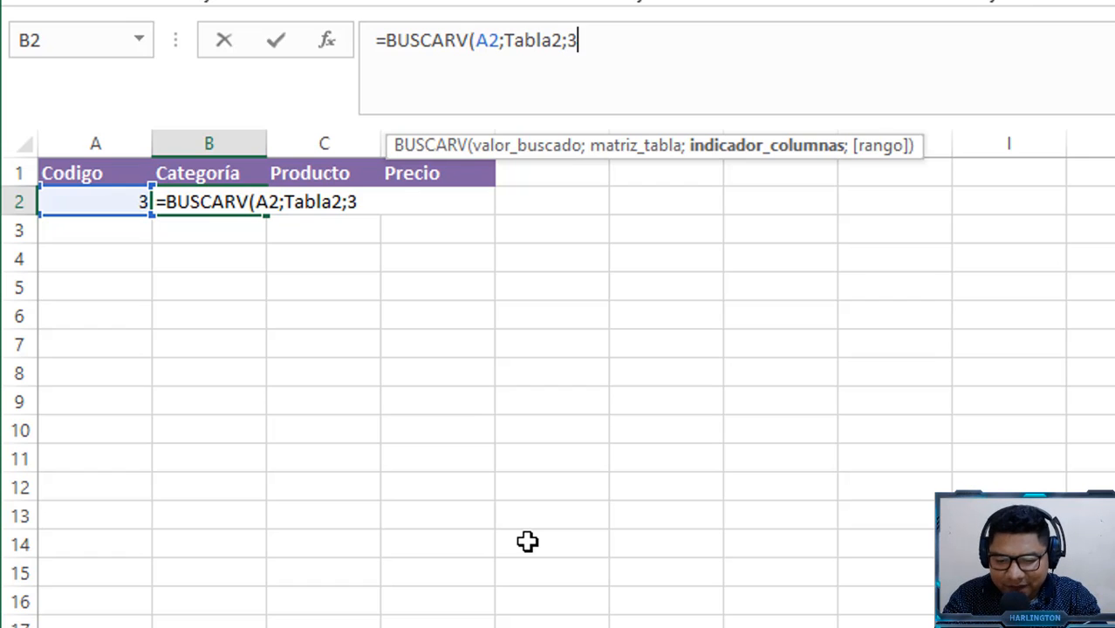
type(";")
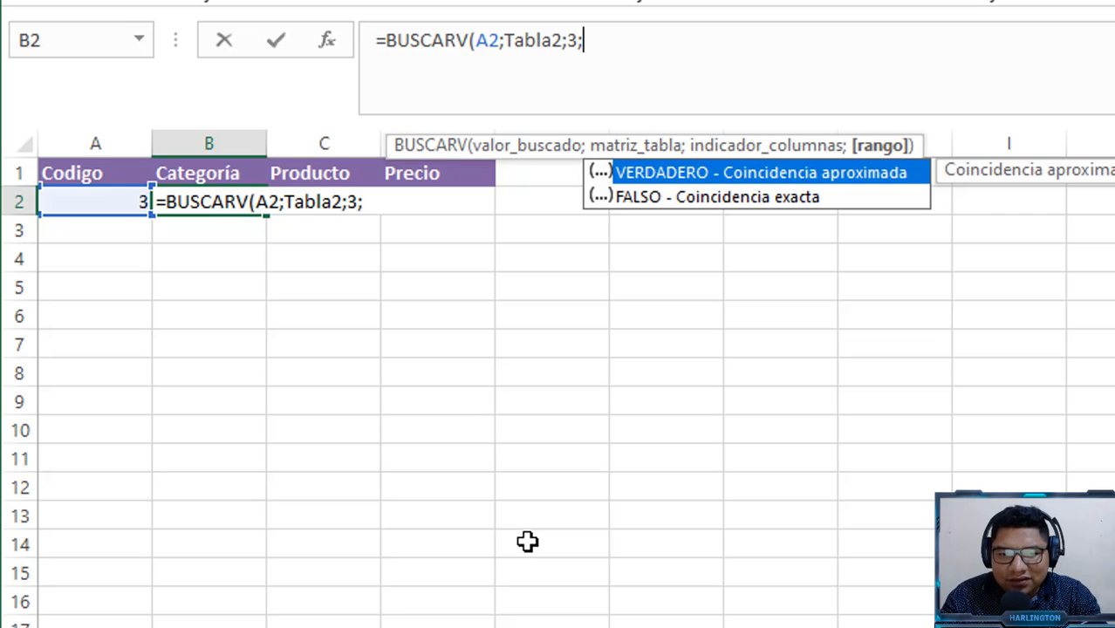
key("Down")
key("Tab")
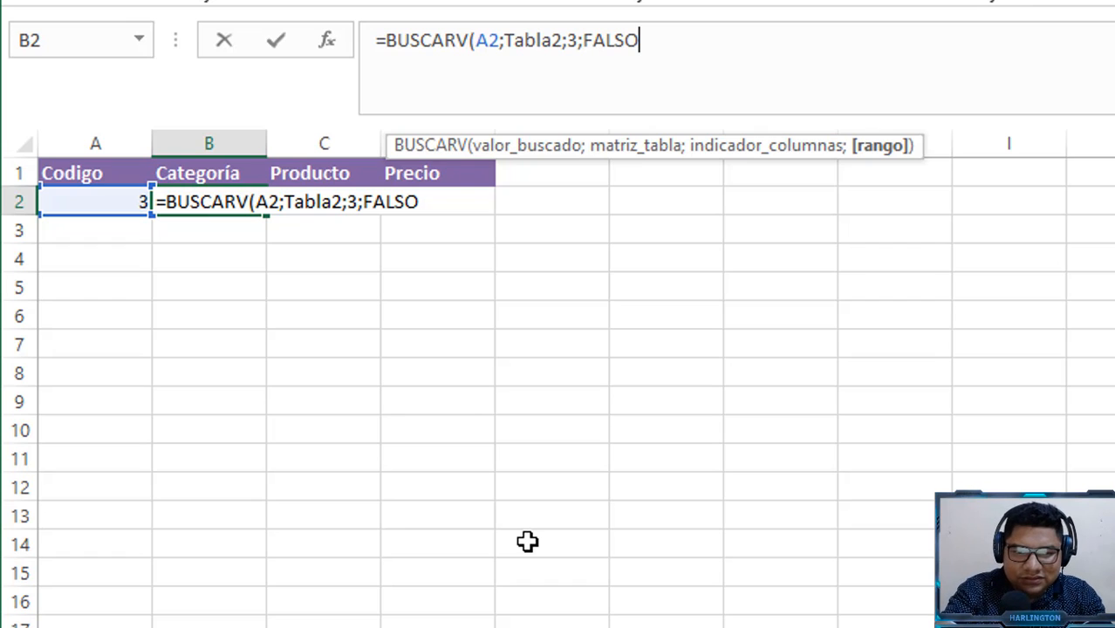
type(")")
key("Return")
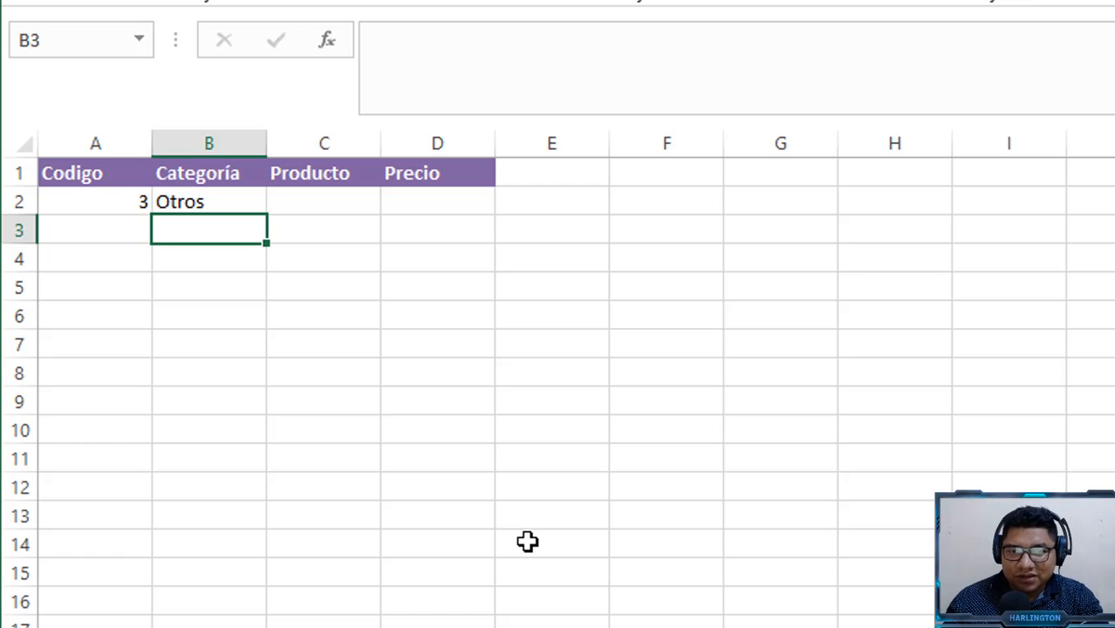
Test the category lookup by choosing code 6 in the drop-down list of cell A2.
left_click(132, 201)
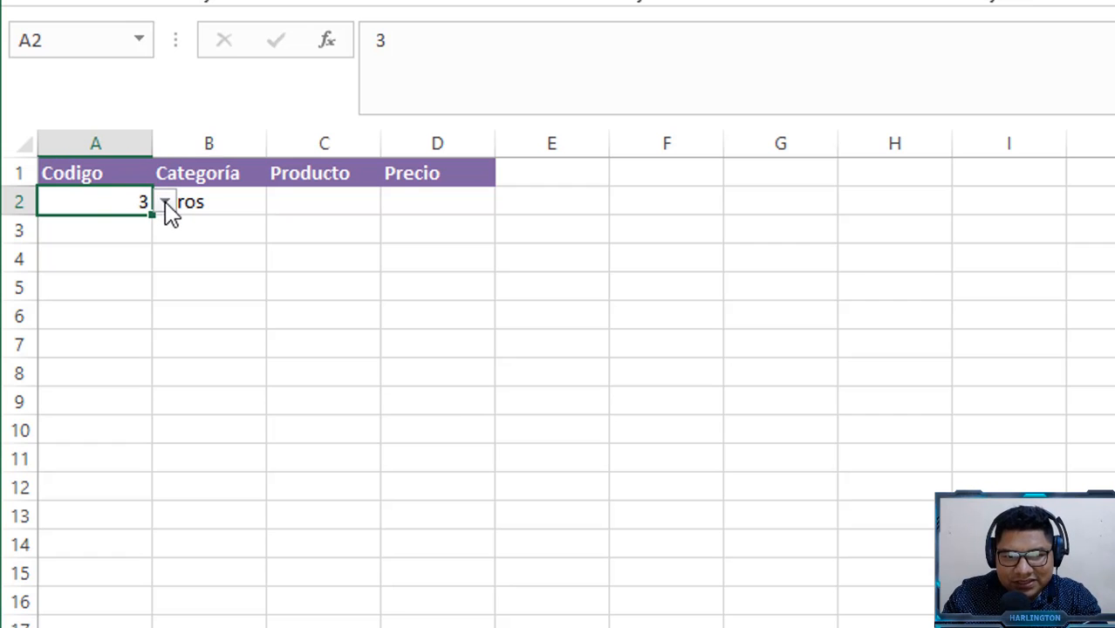
left_click(165, 203)
left_click(68, 281)
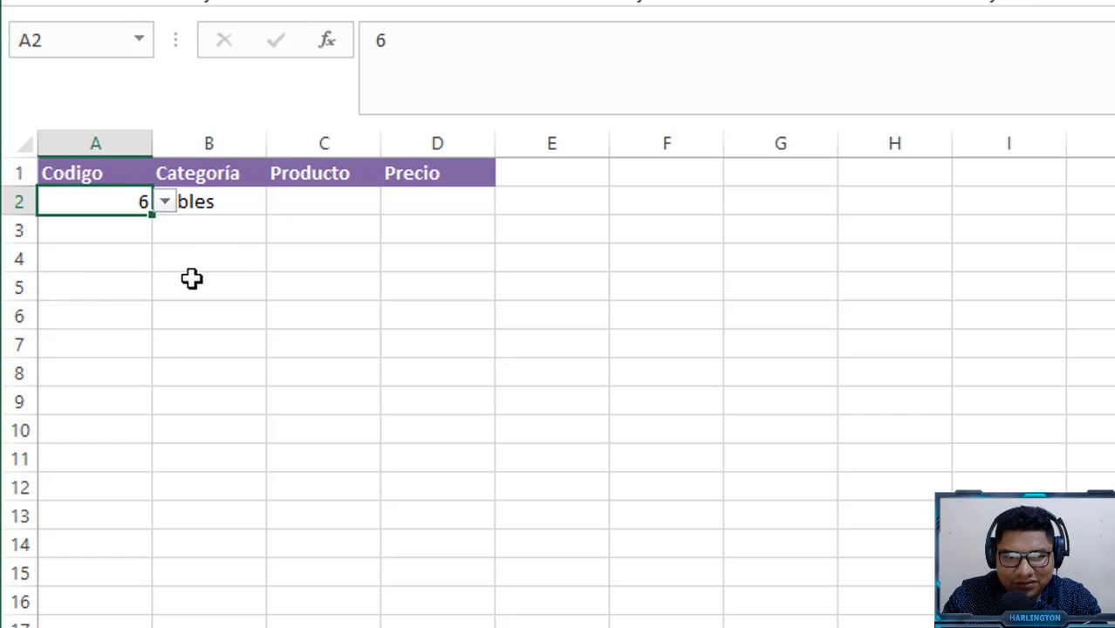
left_click(338, 316)
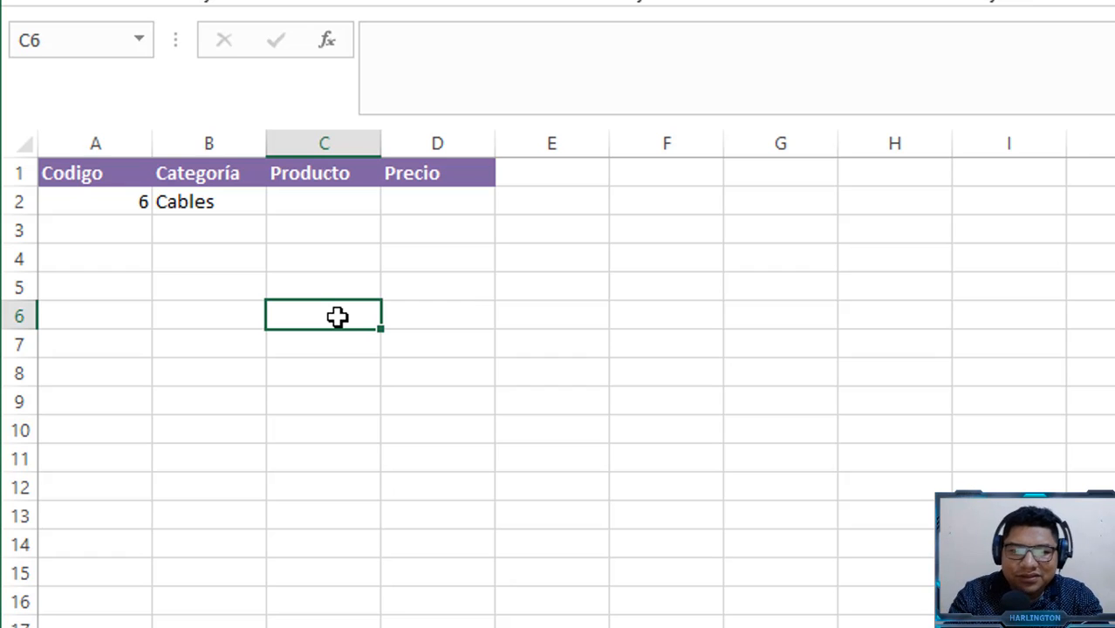
Begin a BUSCARV formula in cell C2 under Producto, with A2 as the lookup value and Tabla2 as the table argument.
left_click_drag(297, 202, 461, 206)
left_click(460, 254)
left_click(336, 204)
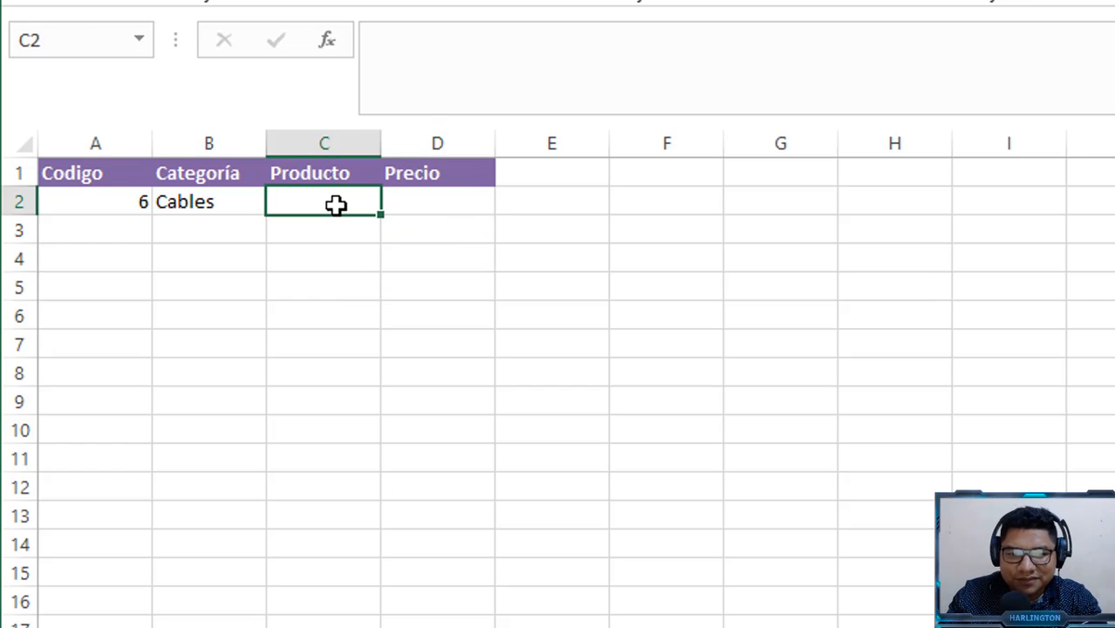
type("=busc")
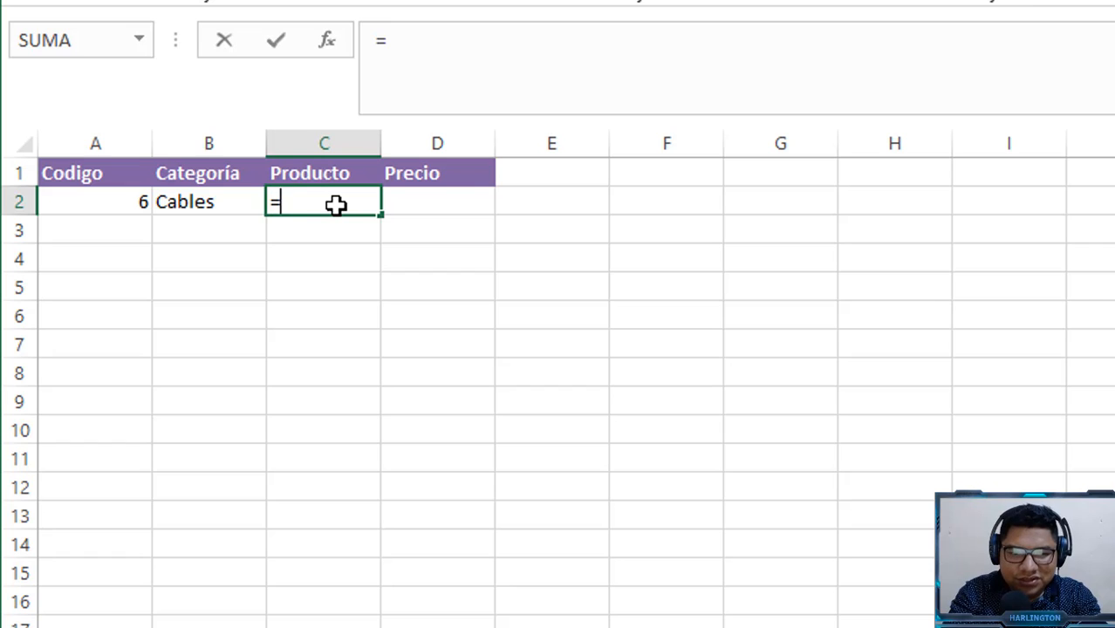
key("Down")
key("Down")
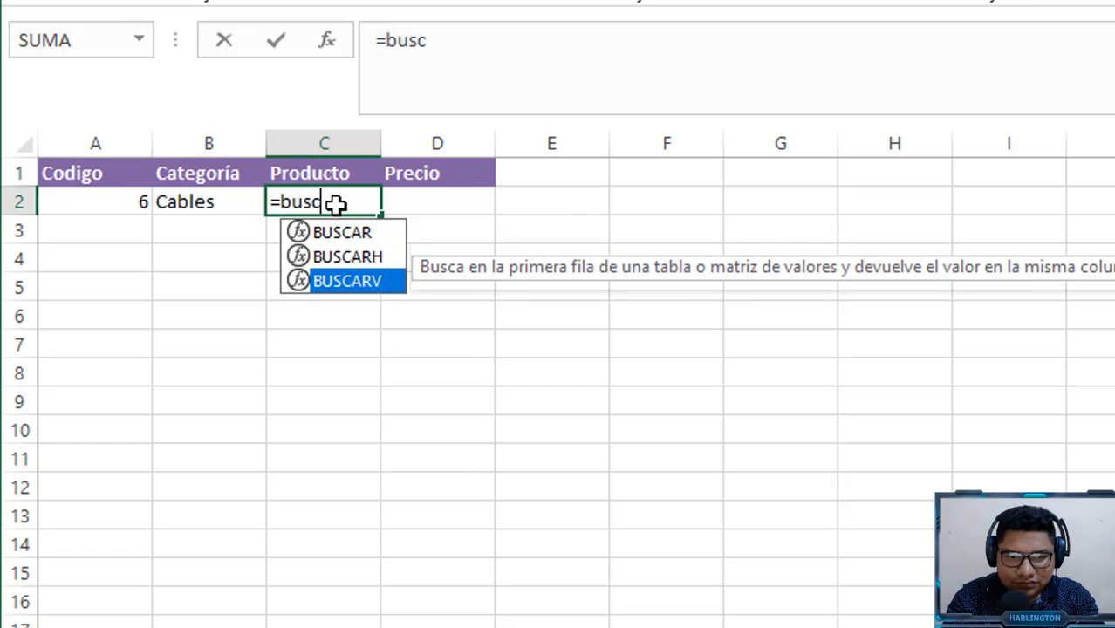
key("Tab")
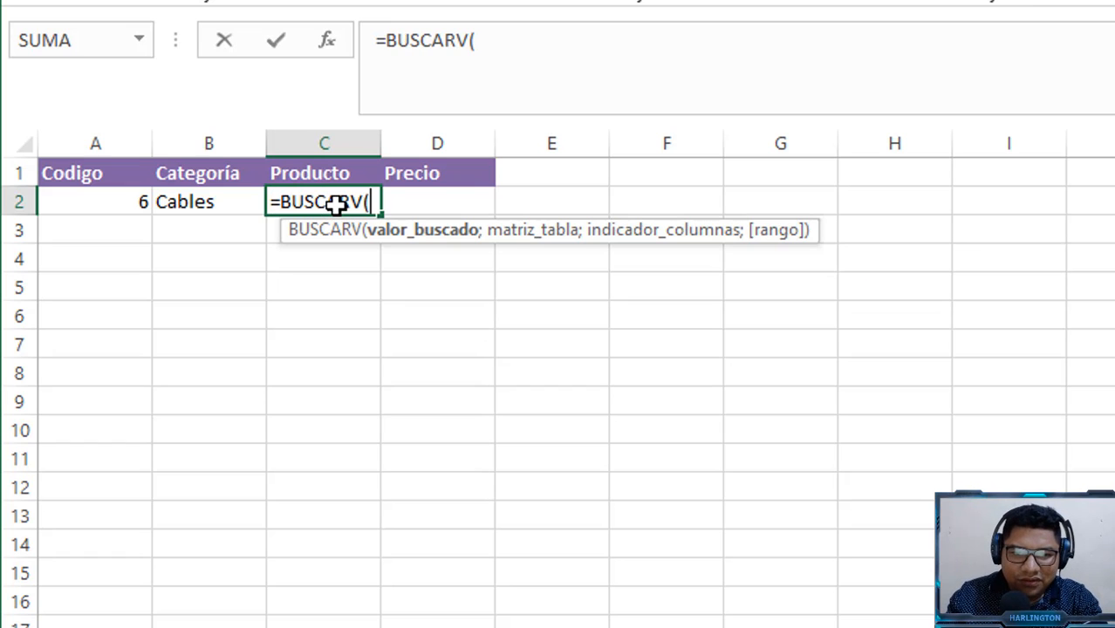
left_click(83, 201)
type(";")
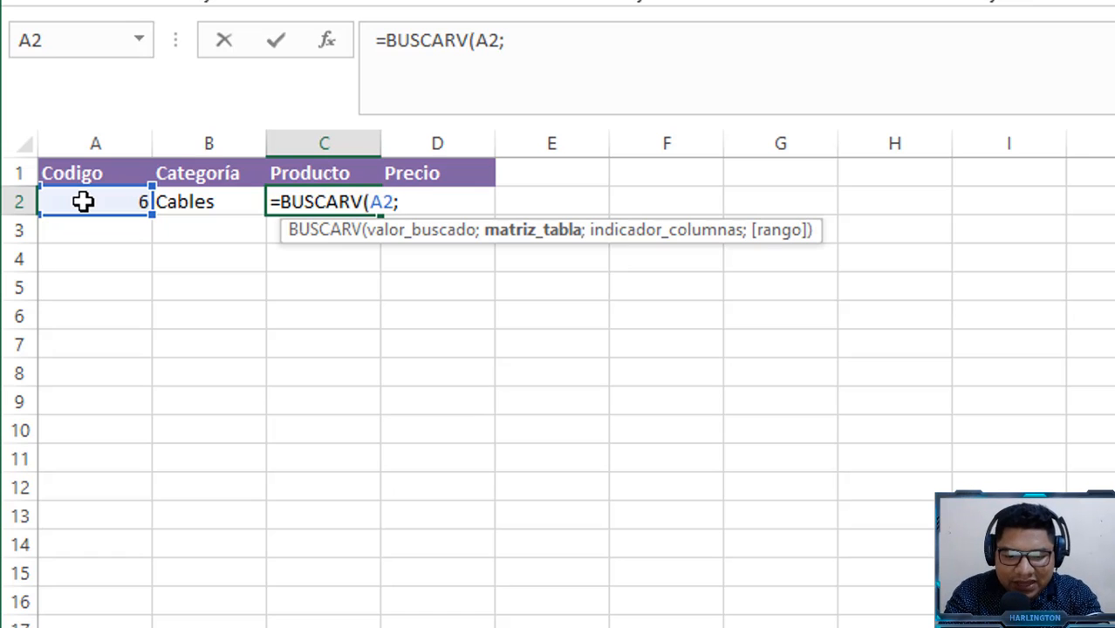
type("tabla")
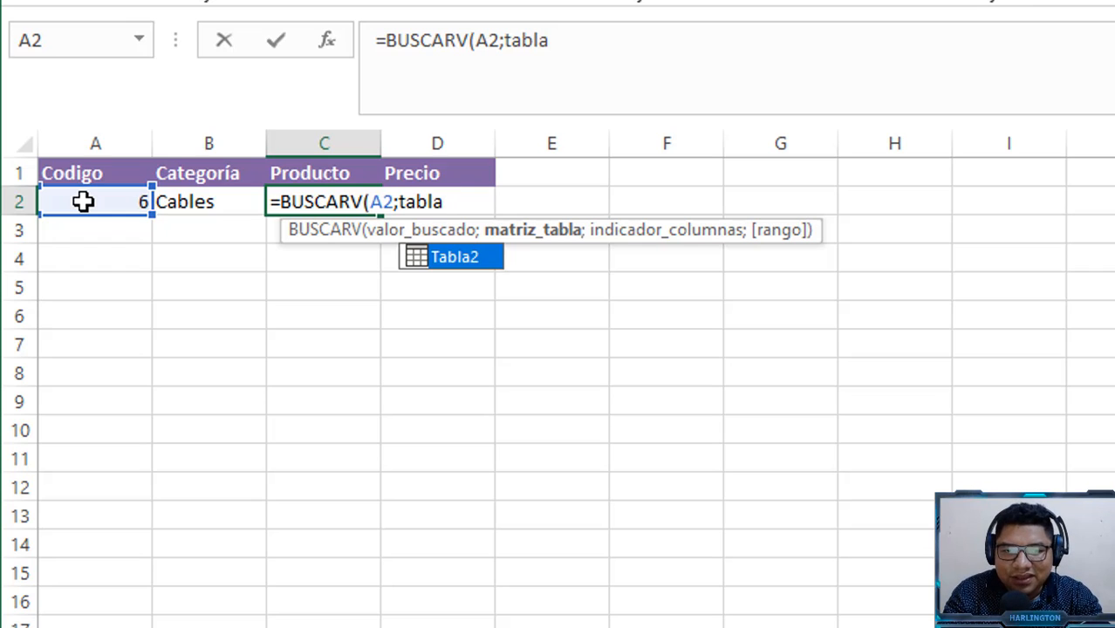
key("Tab")
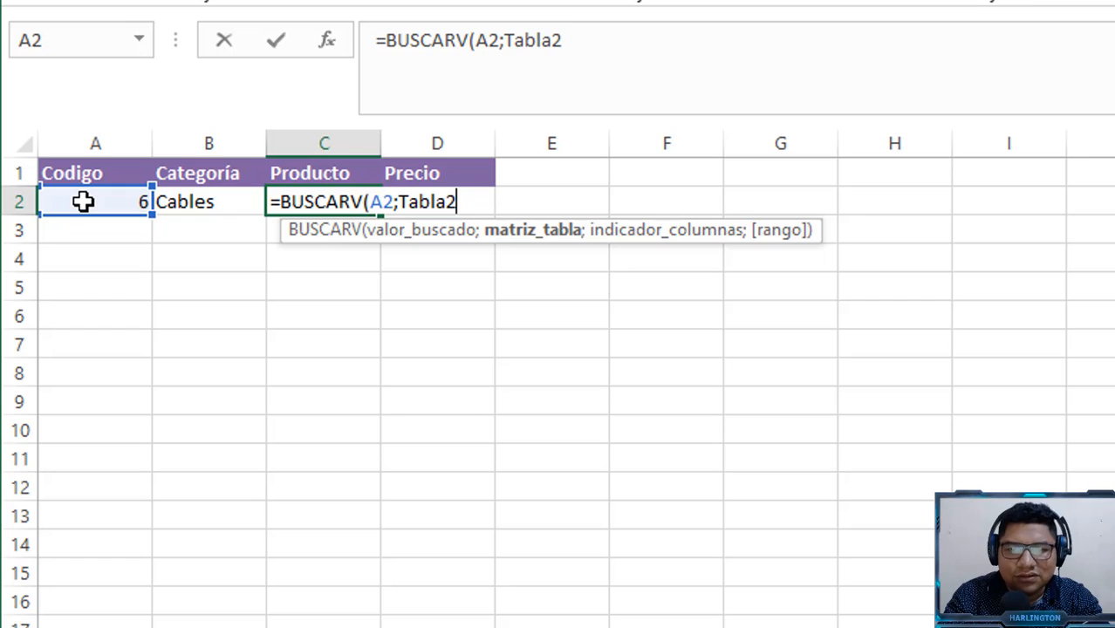
type(";")
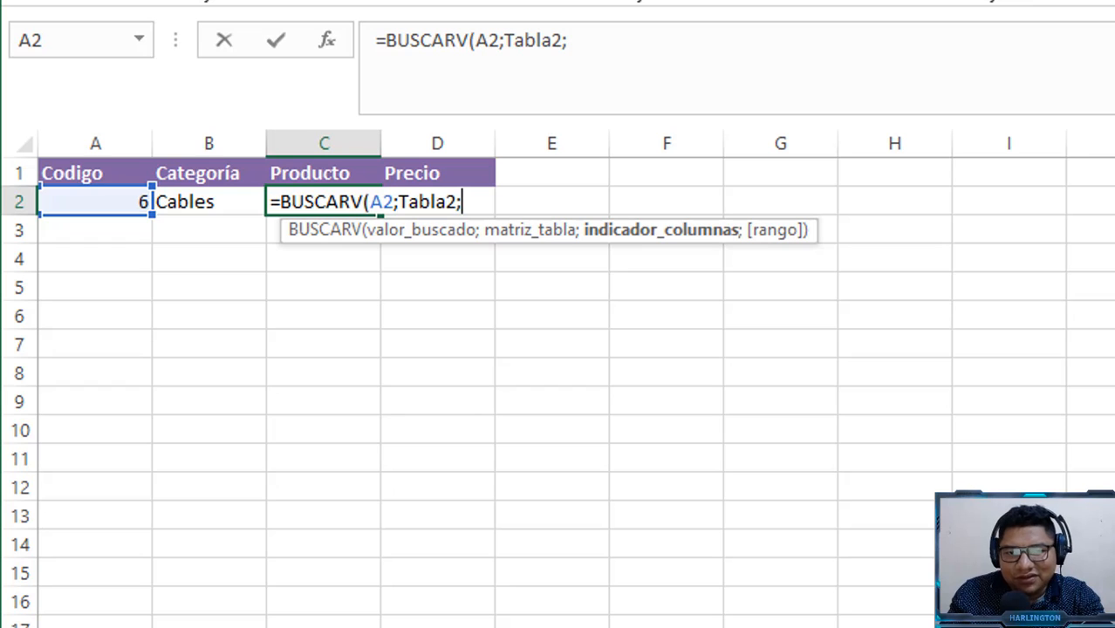
Check the position of the Producto column on the Inventario sheet, and return to Buscar, deleting the stray sheet reference from the C2 formula.
left_click(231, 626)
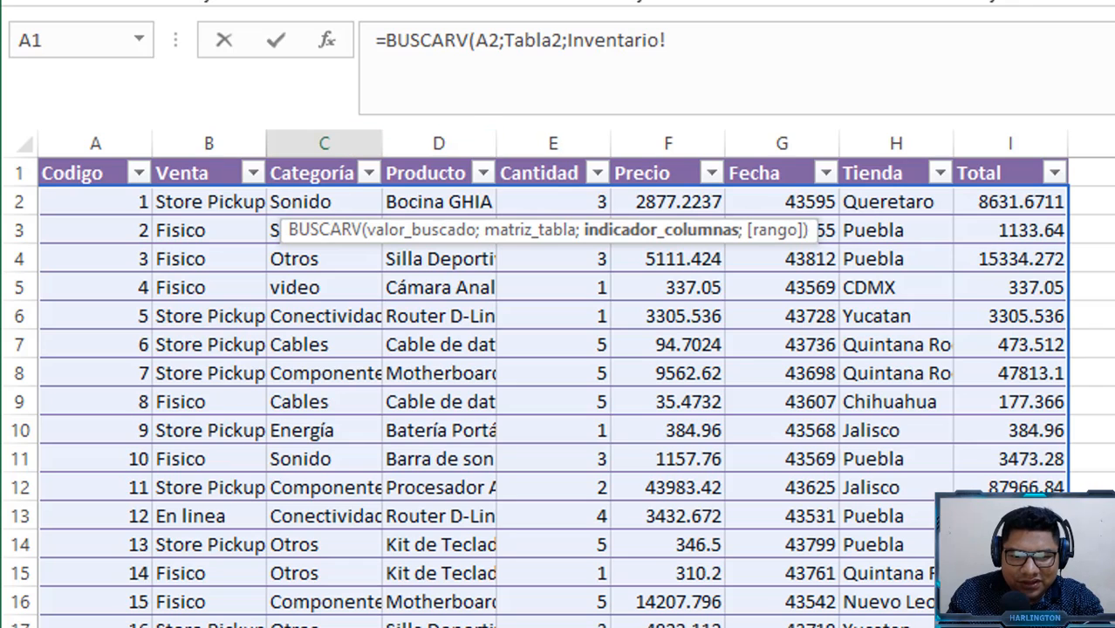
left_click(379, 626)
key("BackSpace")
key("BackSpace")
key("BackSpace")
key("BackSpace")
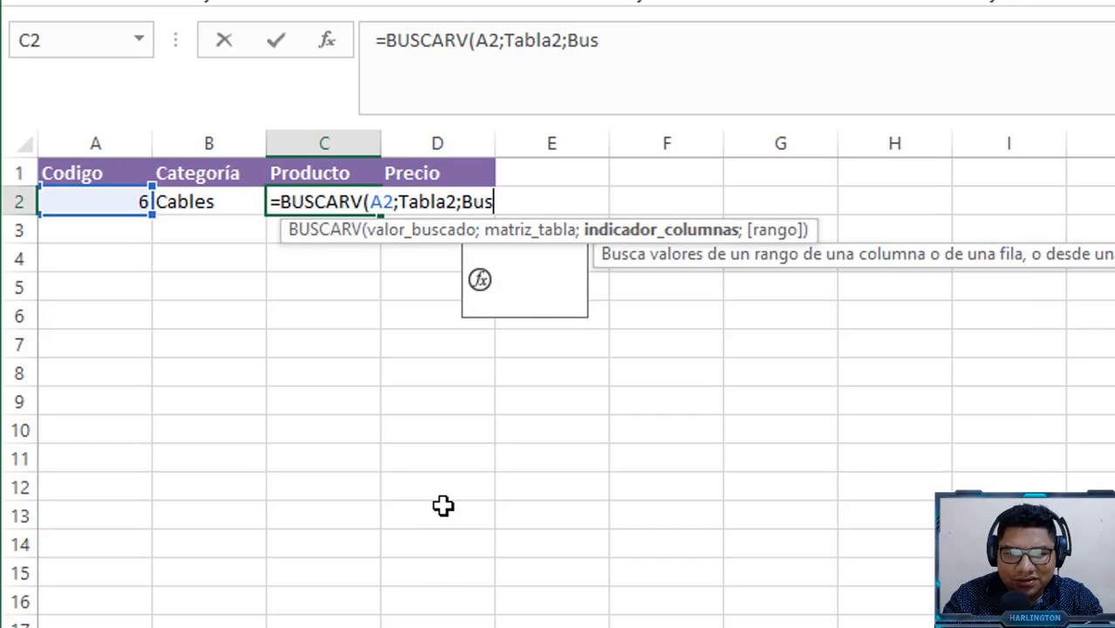
key("BackSpace")
key("BackSpace")
key("BackSpace")
Complete the C2 formula with column index 4 and FALSO for an exact match, and autofit column C to its contents.
type("4")
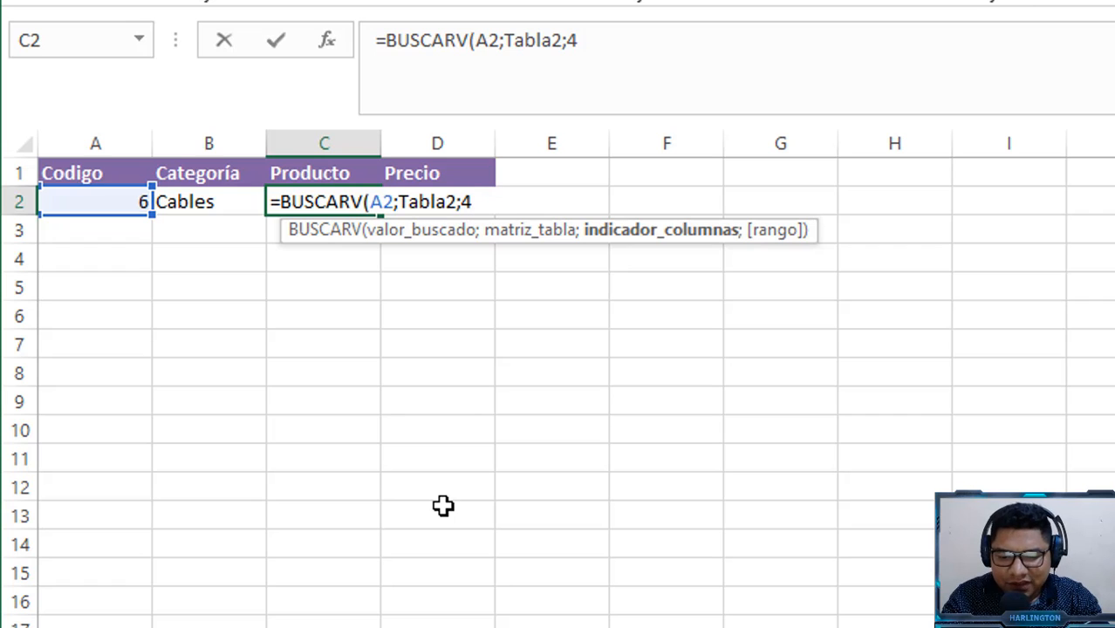
type(";")
key("Down")
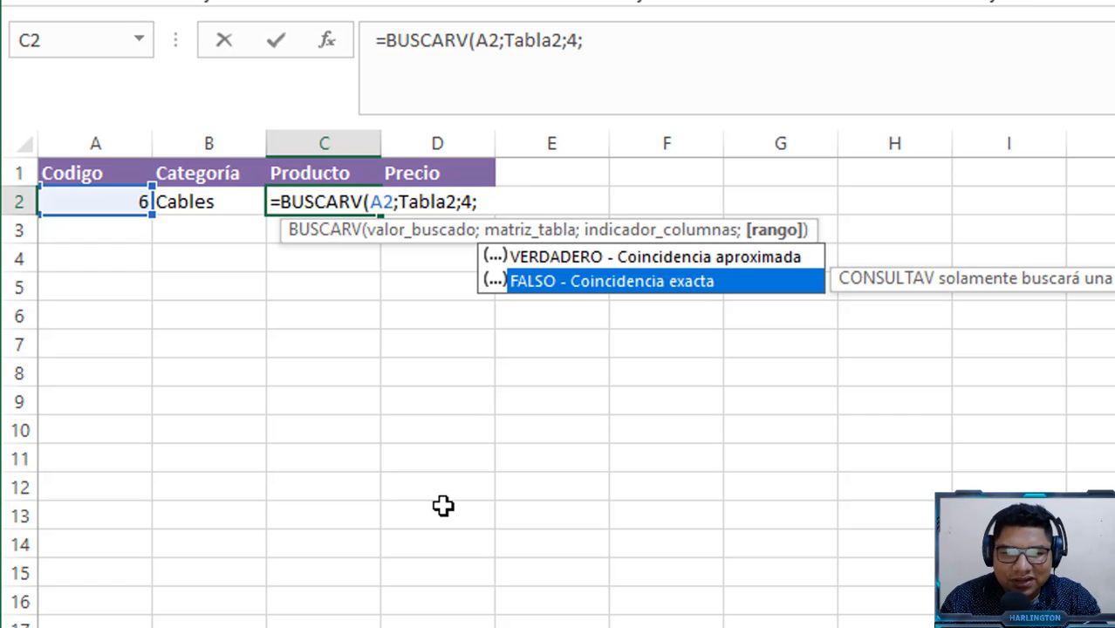
key("Tab")
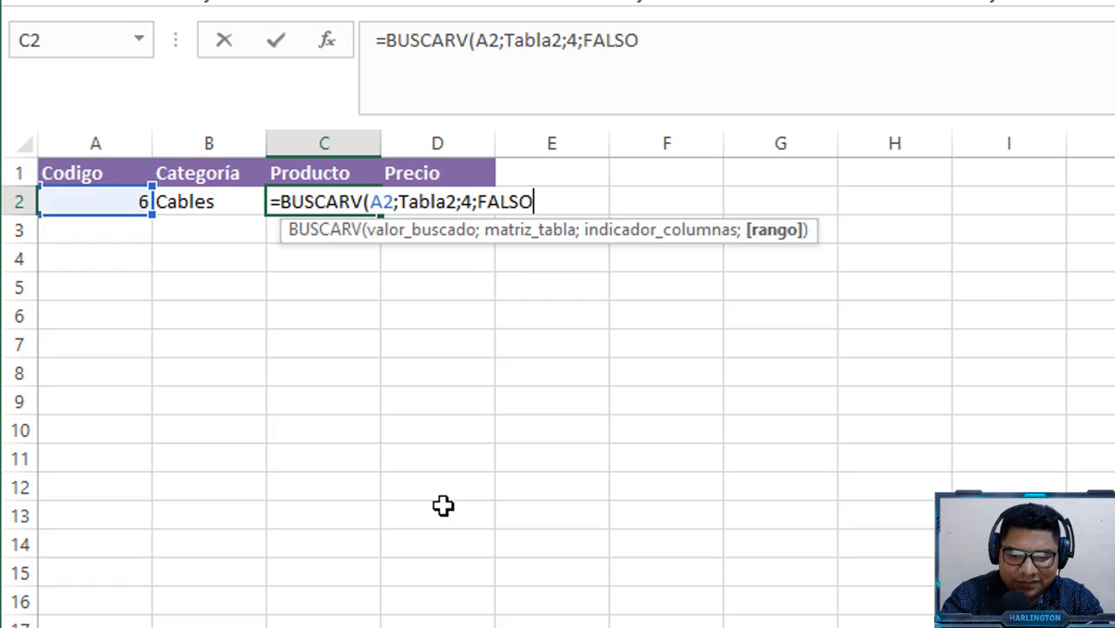
type(")")
key("Return")
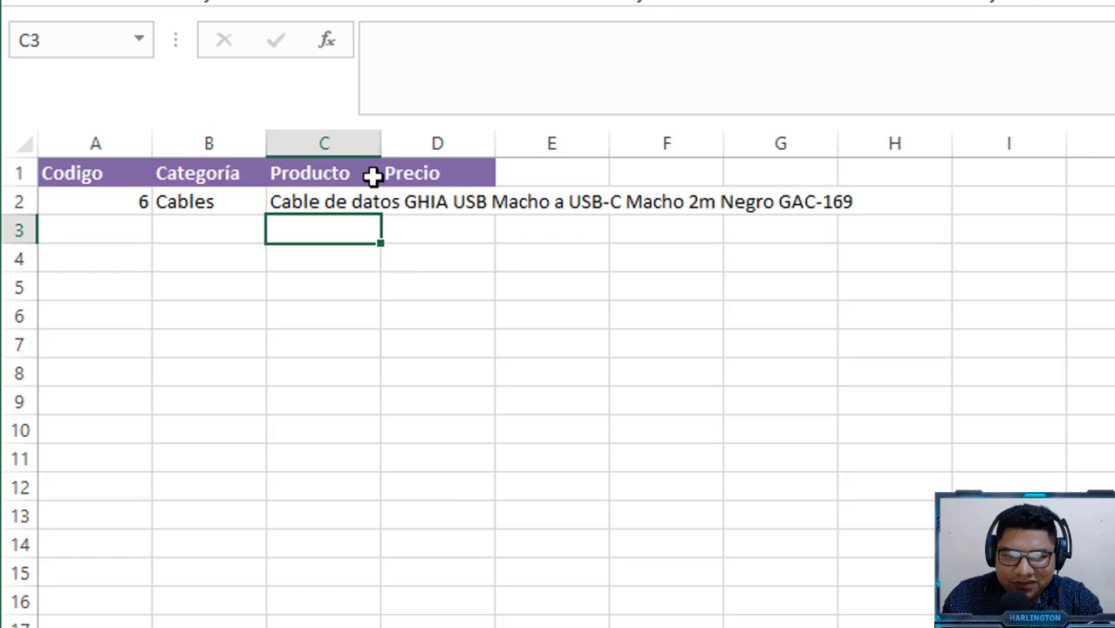
double_click(381, 142)
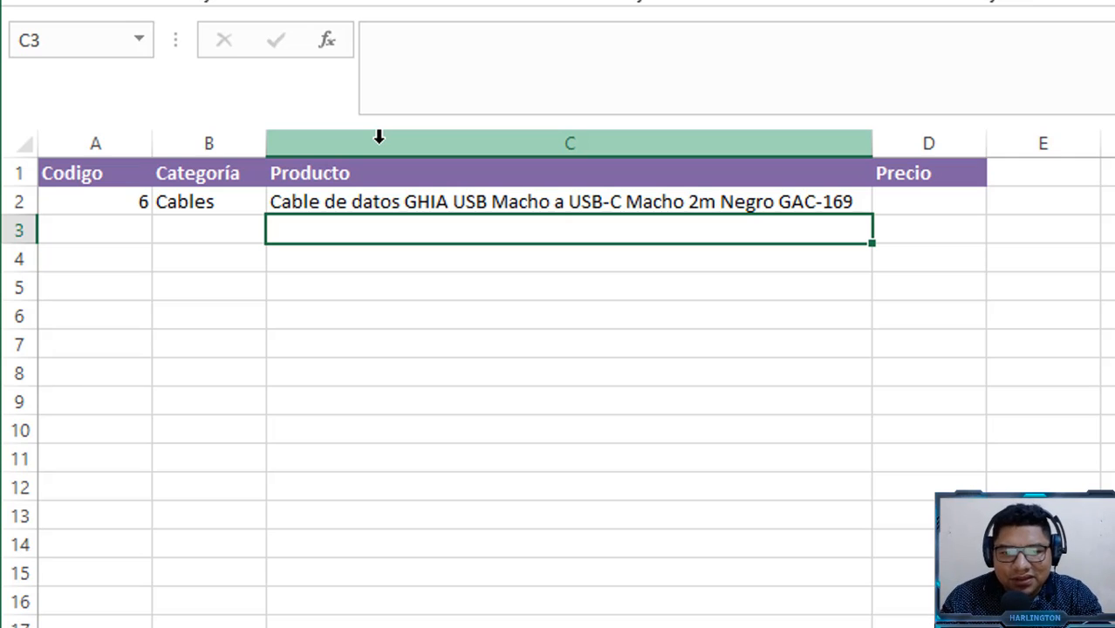
Test the category and product lookups by choosing code 10 and then code 14 in cell A2's drop-down list.
left_click(119, 204)
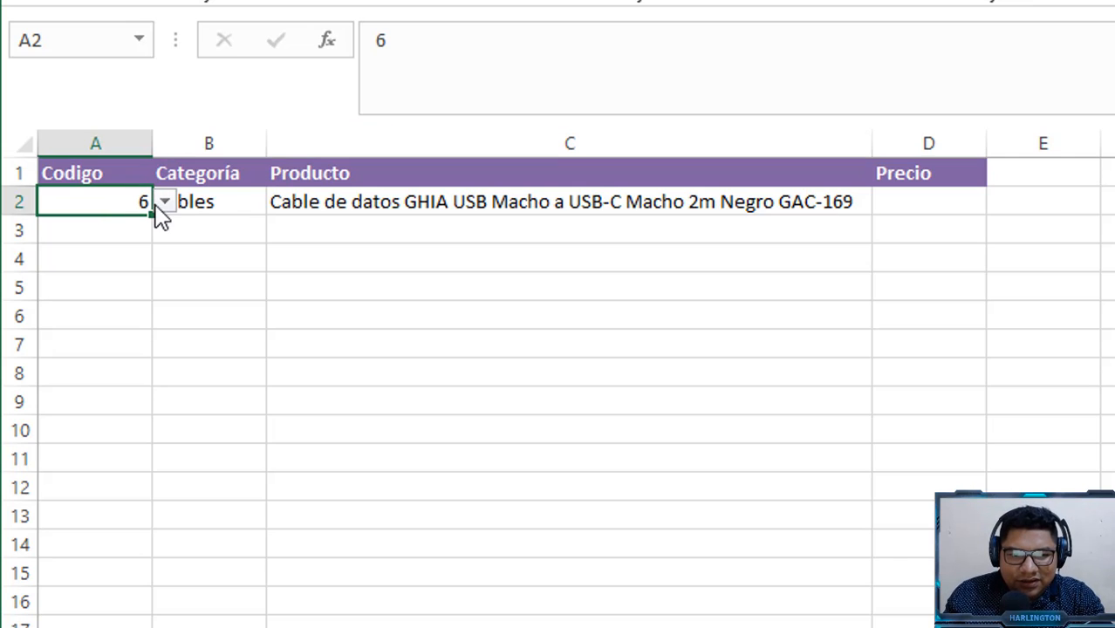
left_click(164, 203)
left_click(79, 295)
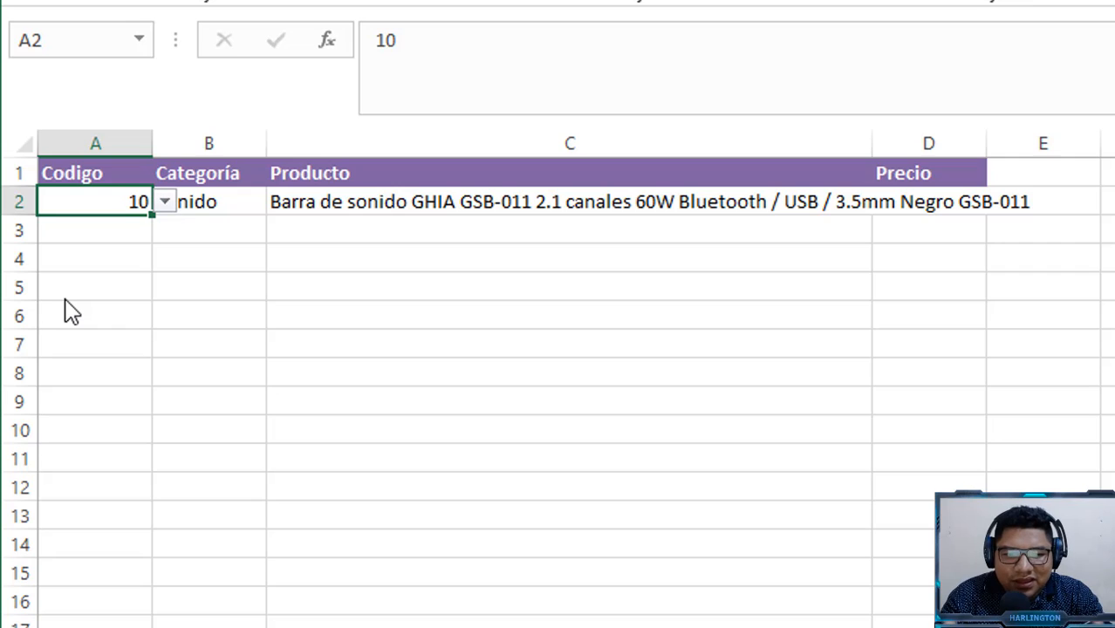
left_click(179, 349)
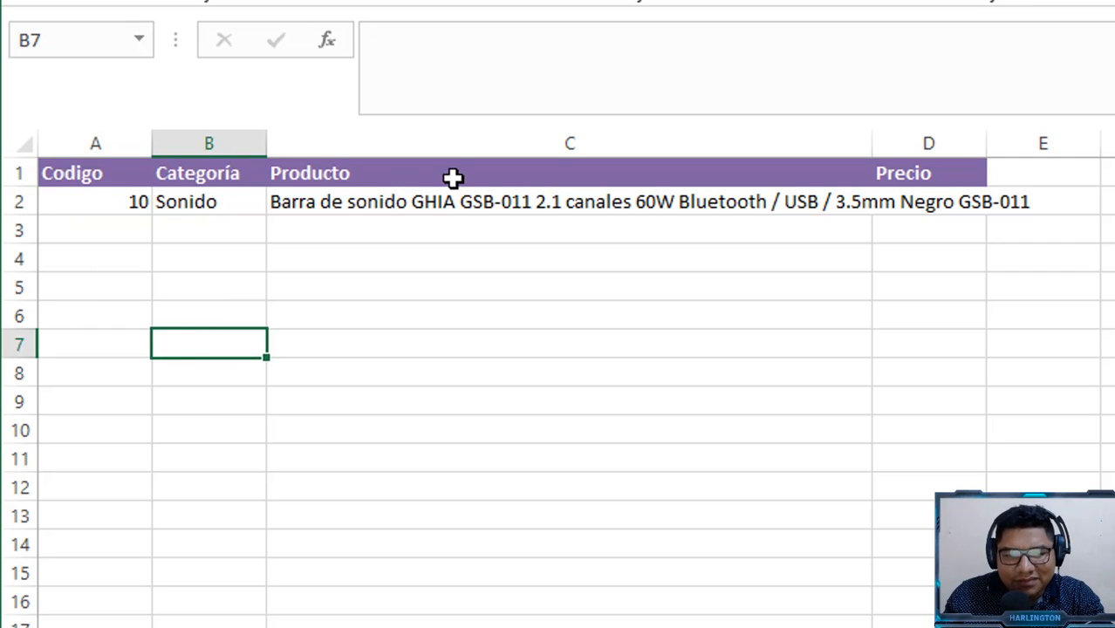
left_click(91, 202)
left_click(164, 203)
left_click(78, 300)
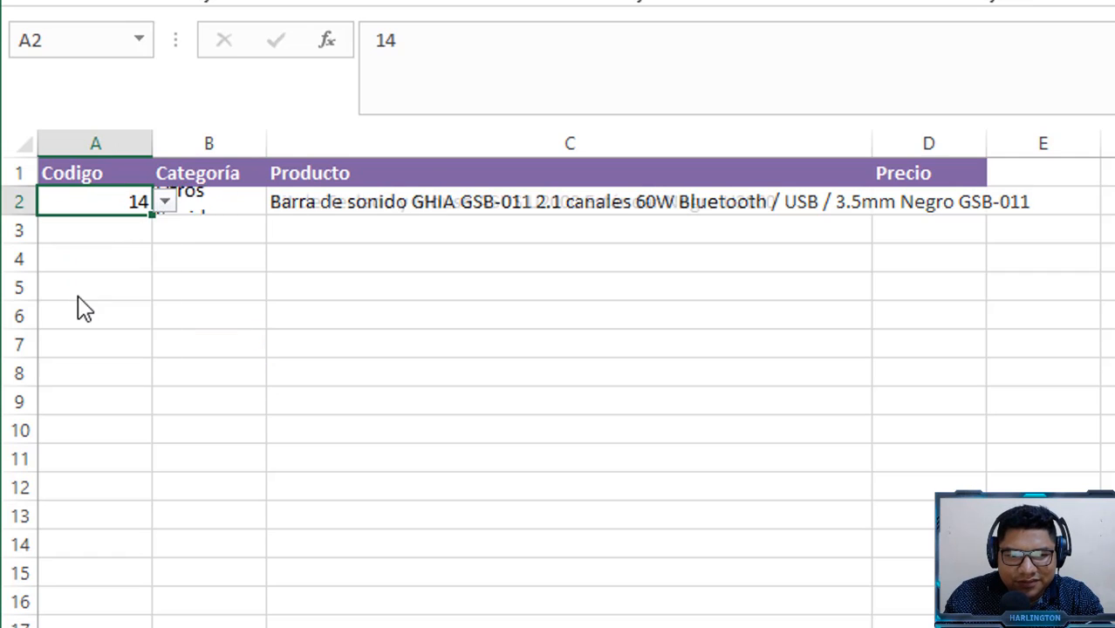
left_click(460, 393)
Choose code 19 in cell A2's drop-down list and narrow the Producto column to about half its width.
left_click(101, 202)
left_click(164, 201)
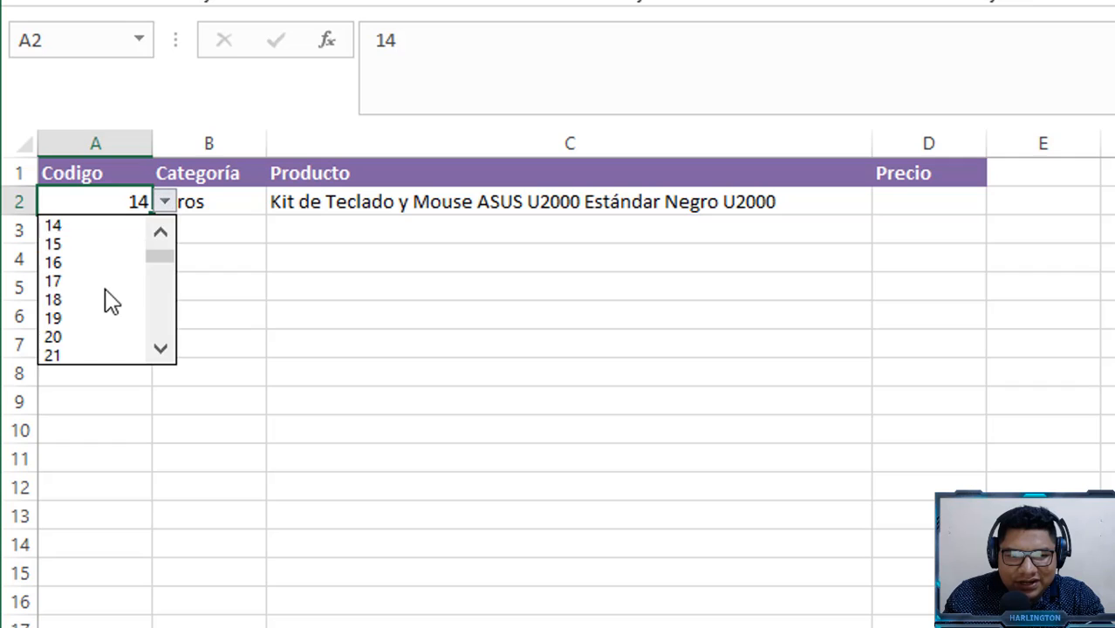
left_click(82, 319)
left_click(684, 327)
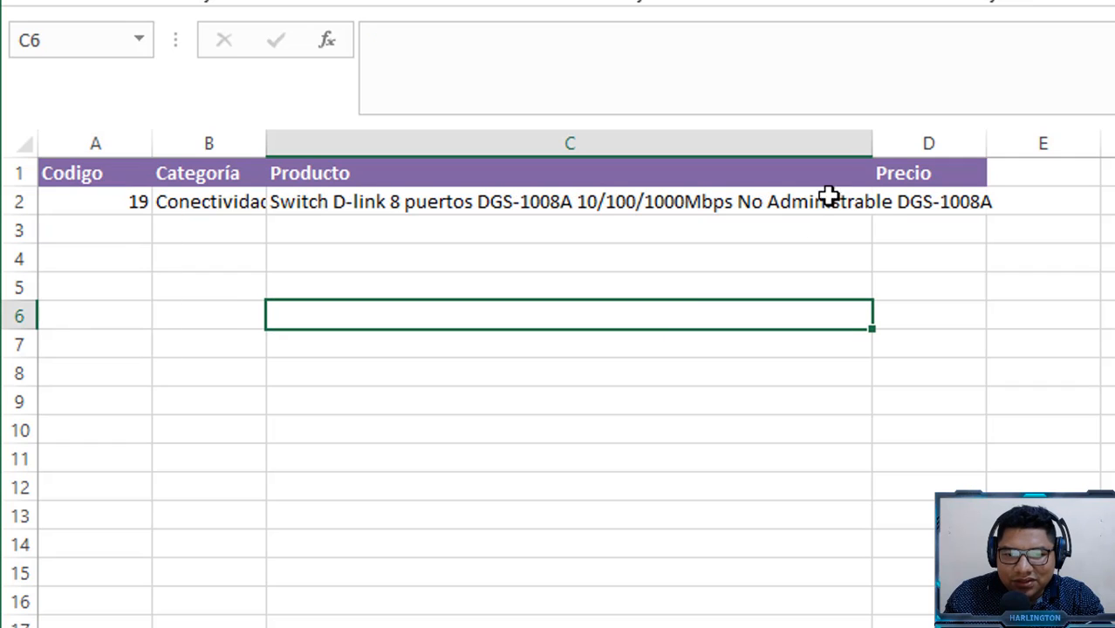
left_click_drag(872, 143, 561, 144)
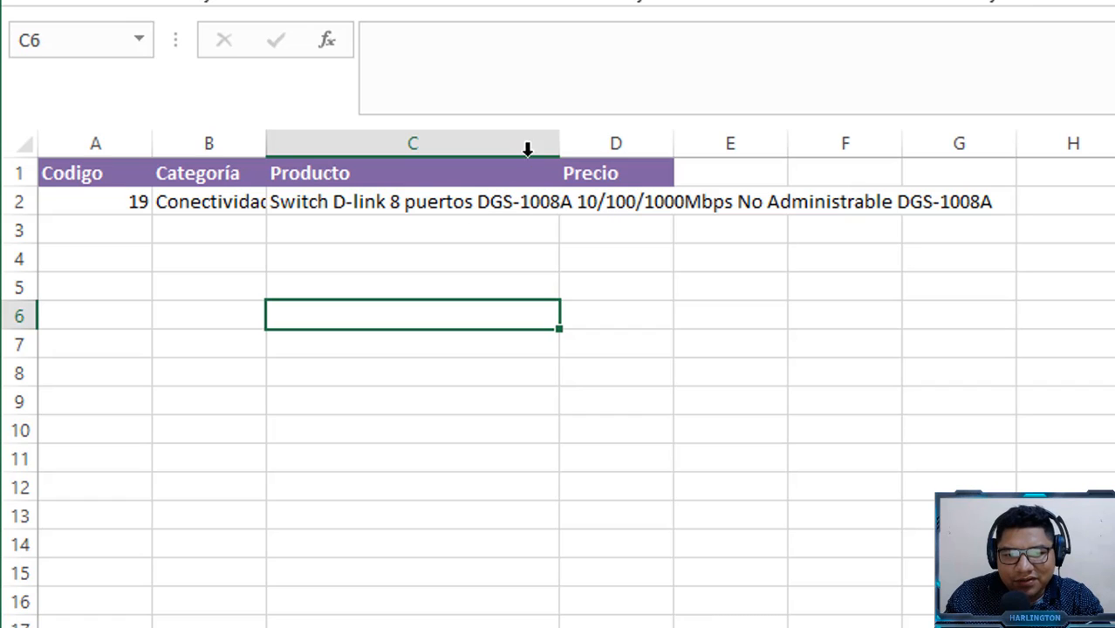
Autofit column C to its contents and start a BUSCARV formula in D2 with lookup value A2 and table Tabla2.
double_click(560, 144)
left_click(1049, 193)
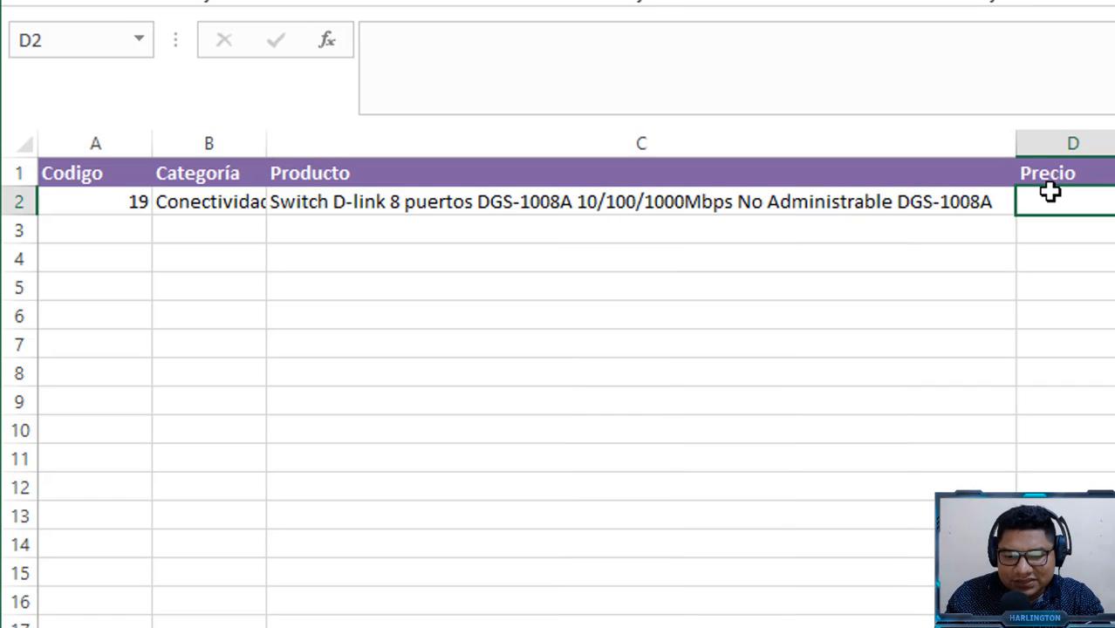
type("=")
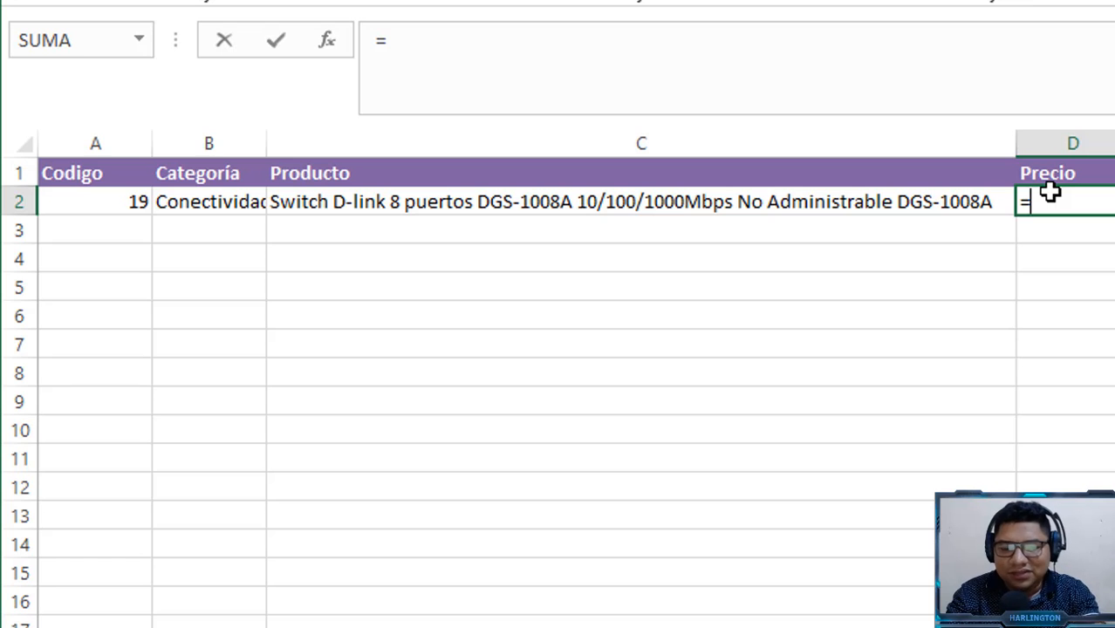
type("bus")
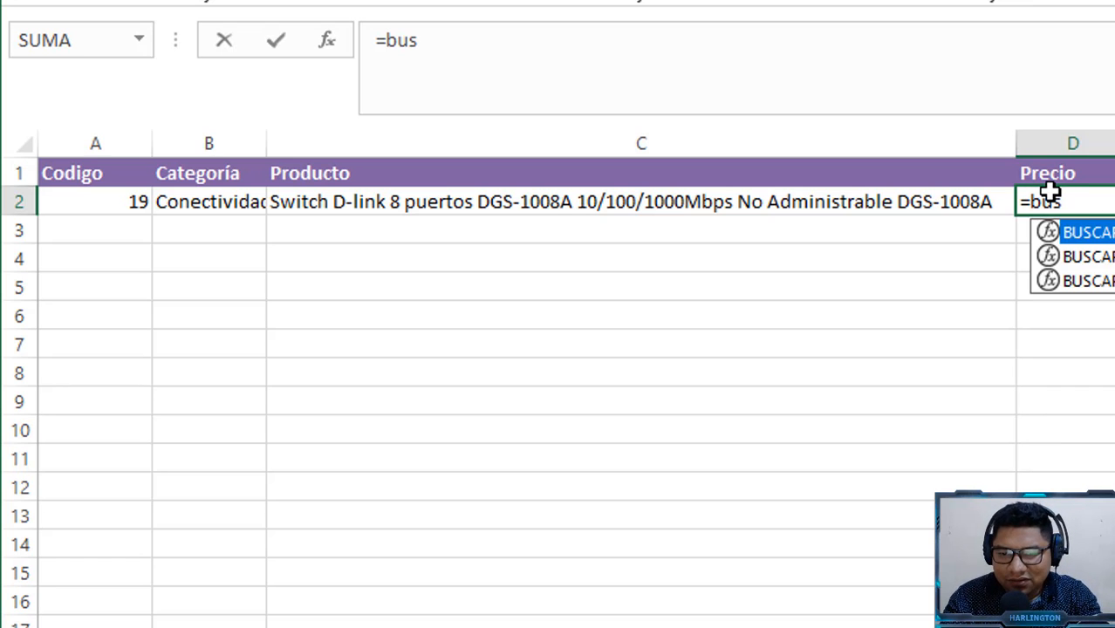
key("Down")
key("Down")
key("Tab")
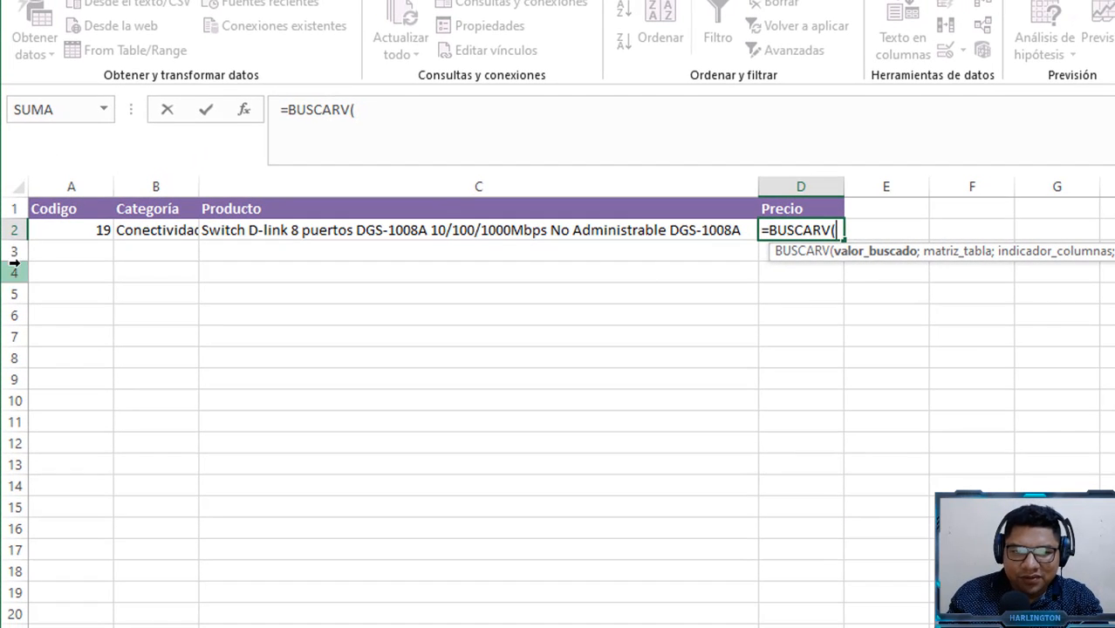
left_click(82, 228)
type(";")
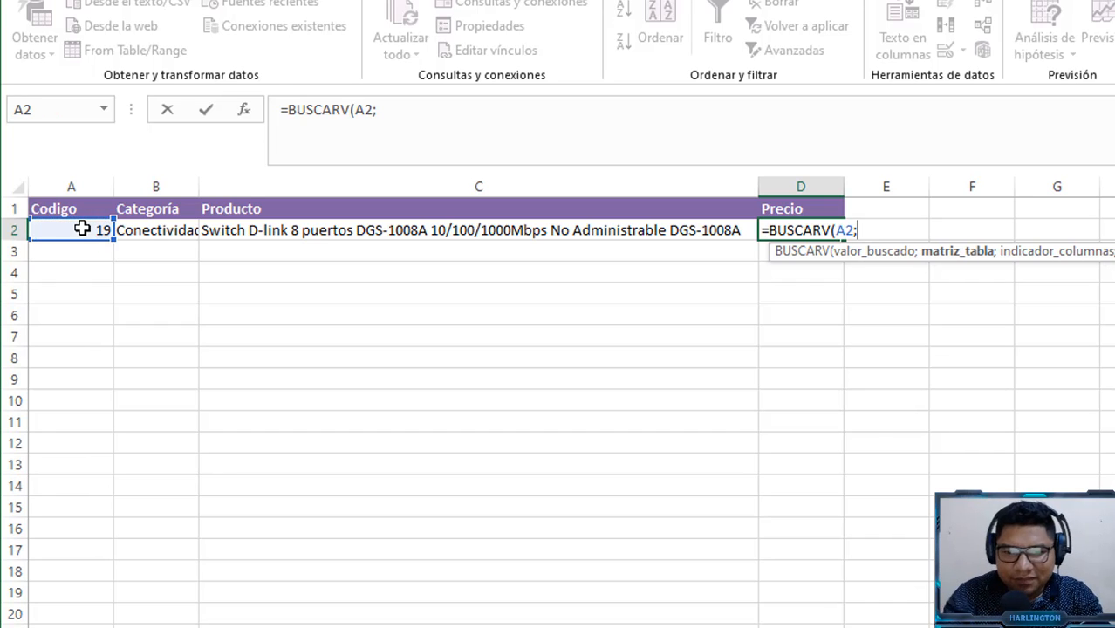
type("tabl")
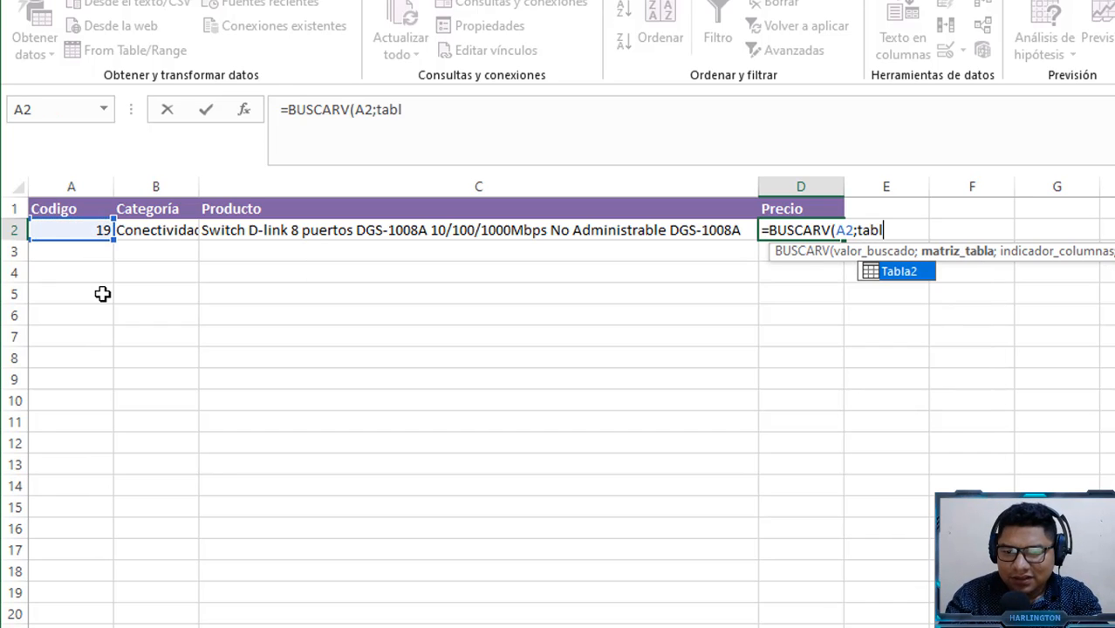
key("Tab")
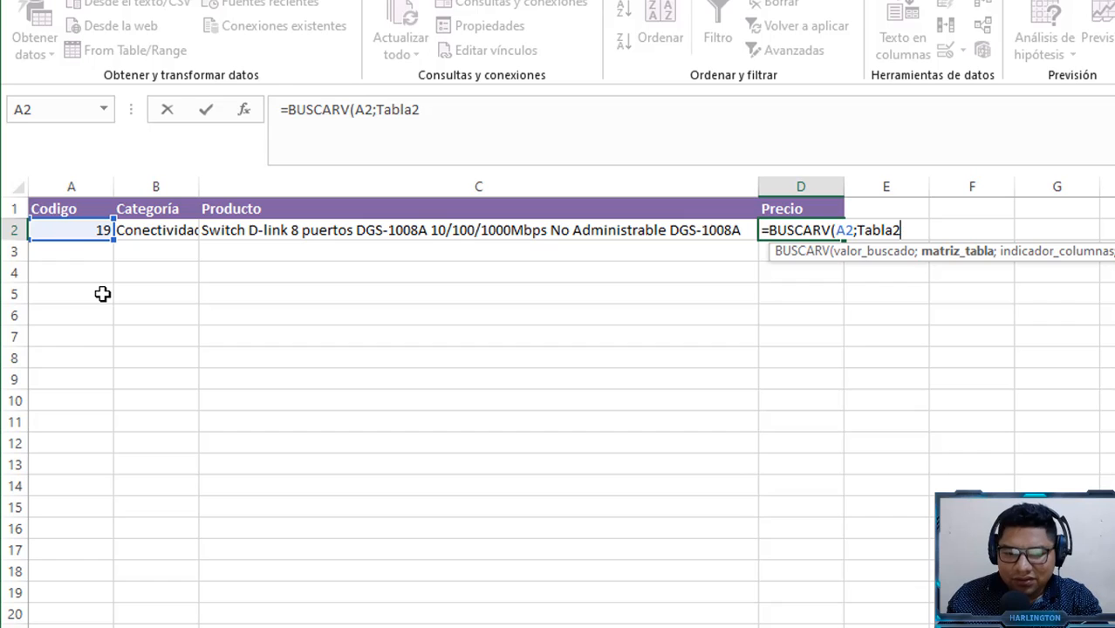
type(";")
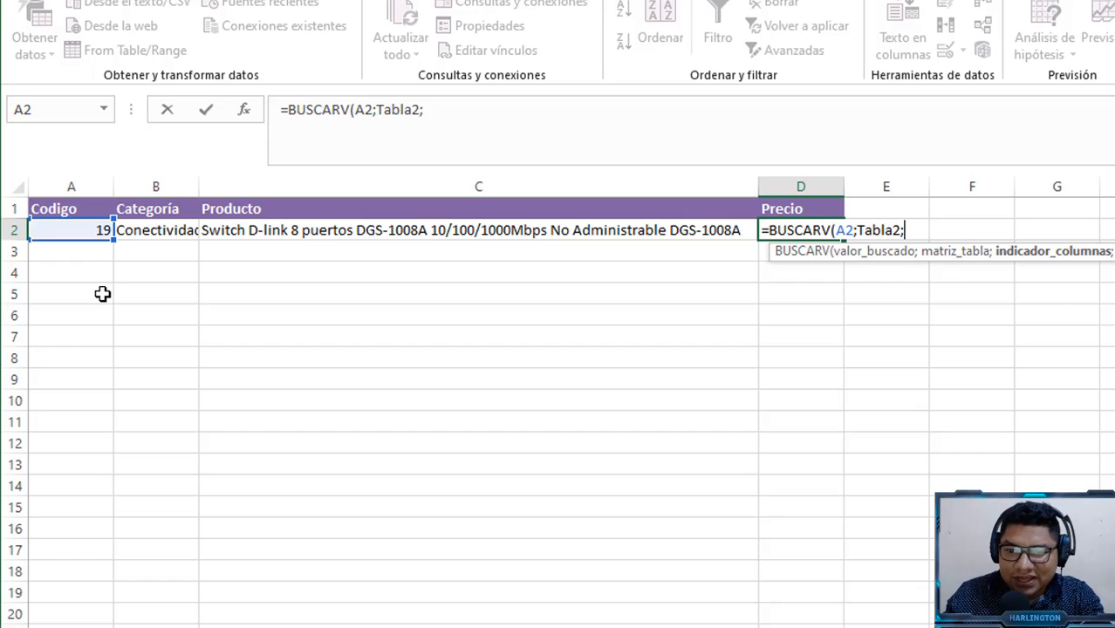
Check the position of the Precio column on the Inventario sheet, and return to Buscar, deleting the stray sheet reference from the D2 formula.
left_click(181, 625)
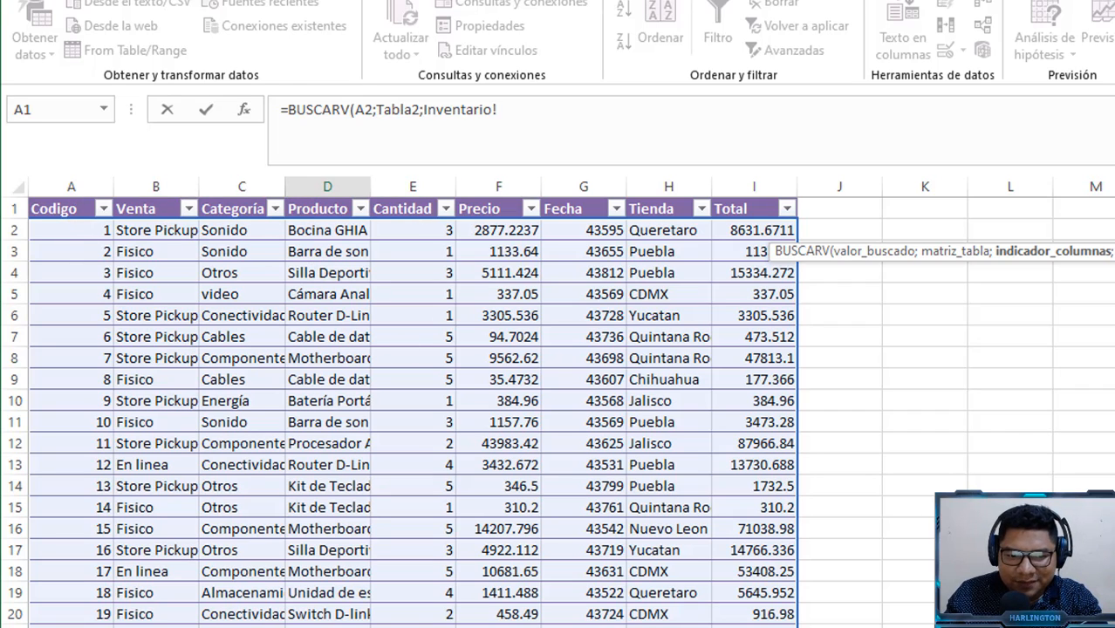
left_click(162, 626)
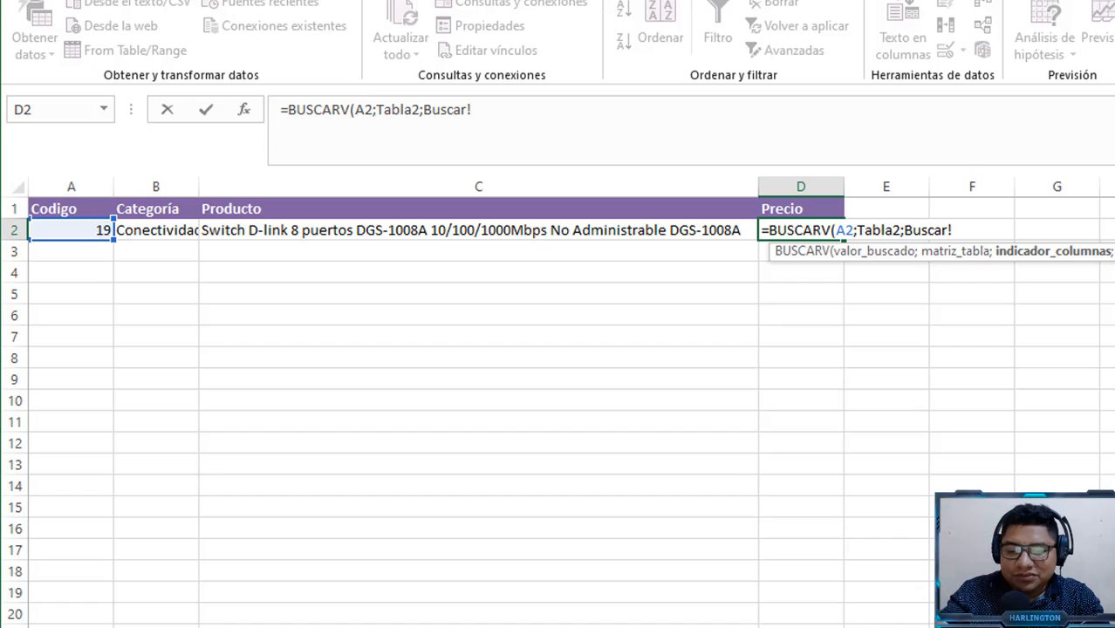
key("BackSpace")
key("BackSpace")
key("BackSpace")
key("BackSpace")
key("BackSpace")
key("BackSpace")
key("BackSpace")
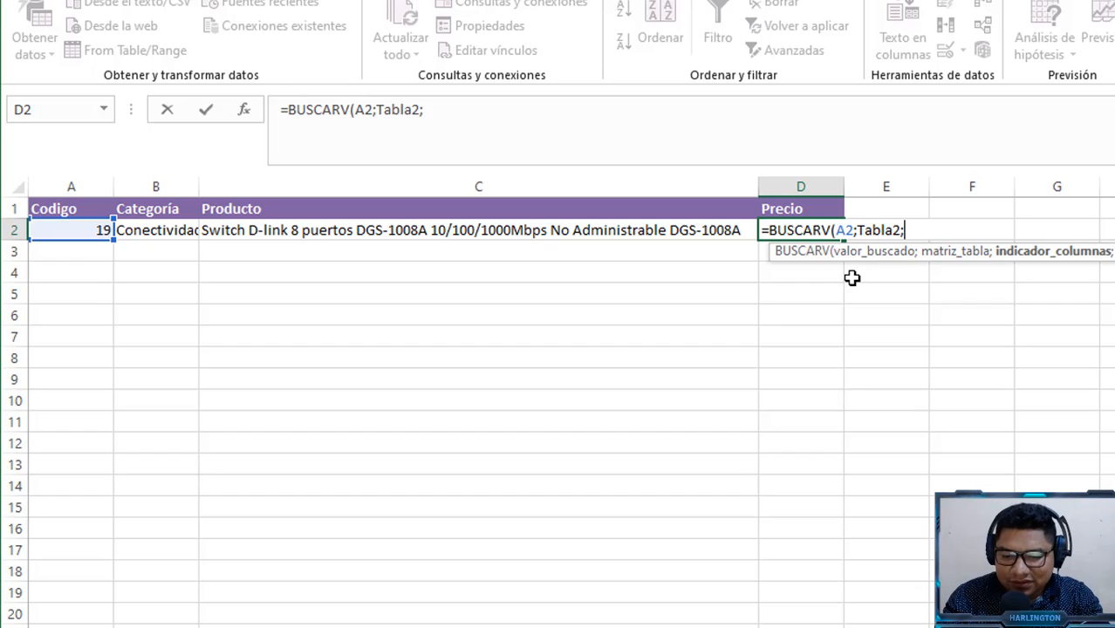
Complete the D2 formula with column index 6 and FALSO for an exact match.
type("6;")
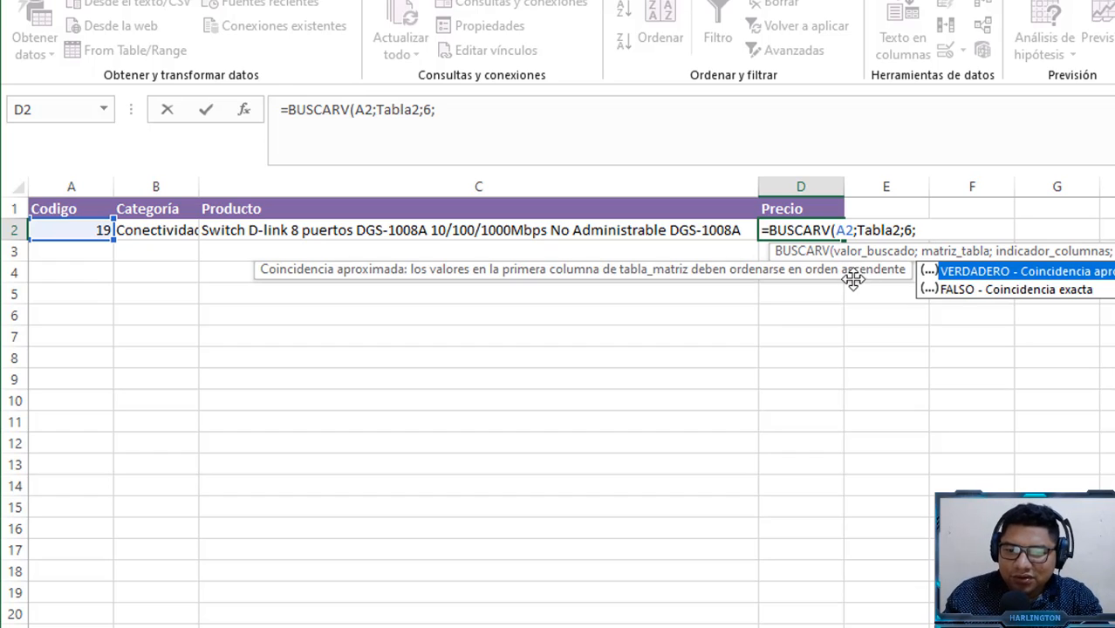
double_click(1011, 288)
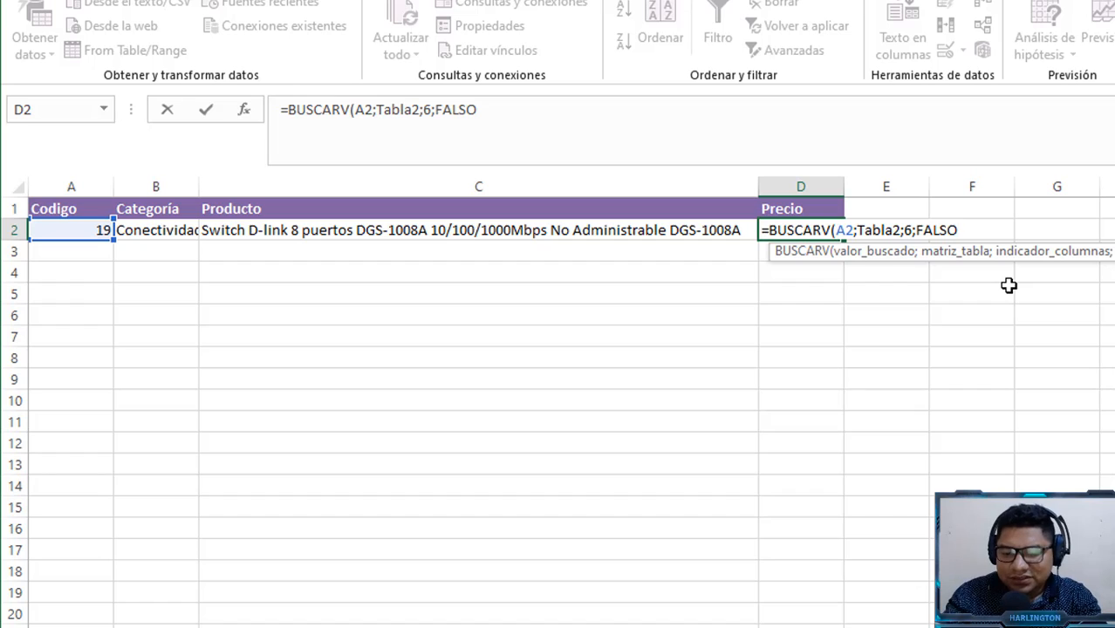
type(")")
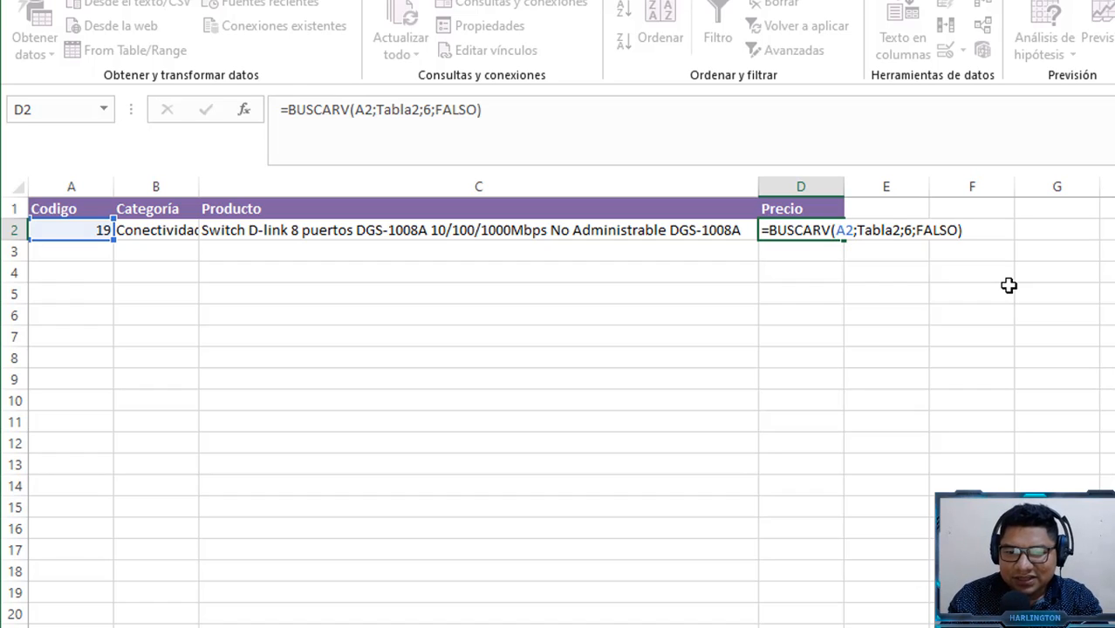
key("Return")
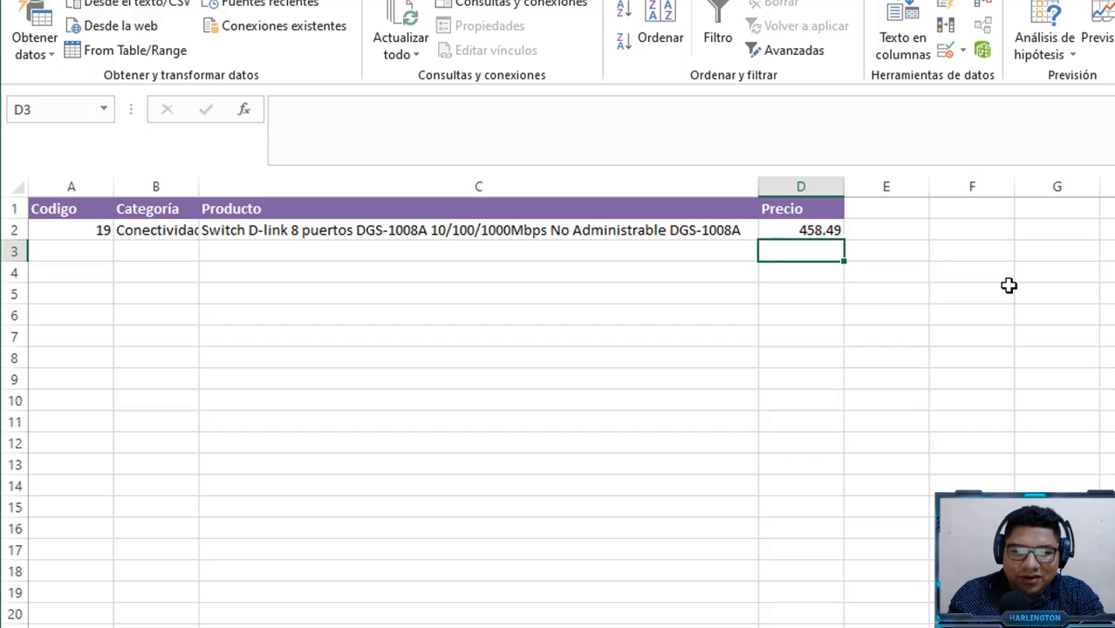
Open the BUSCARV formula in B2 to review its arguments, and close it without edits.
double_click(137, 229)
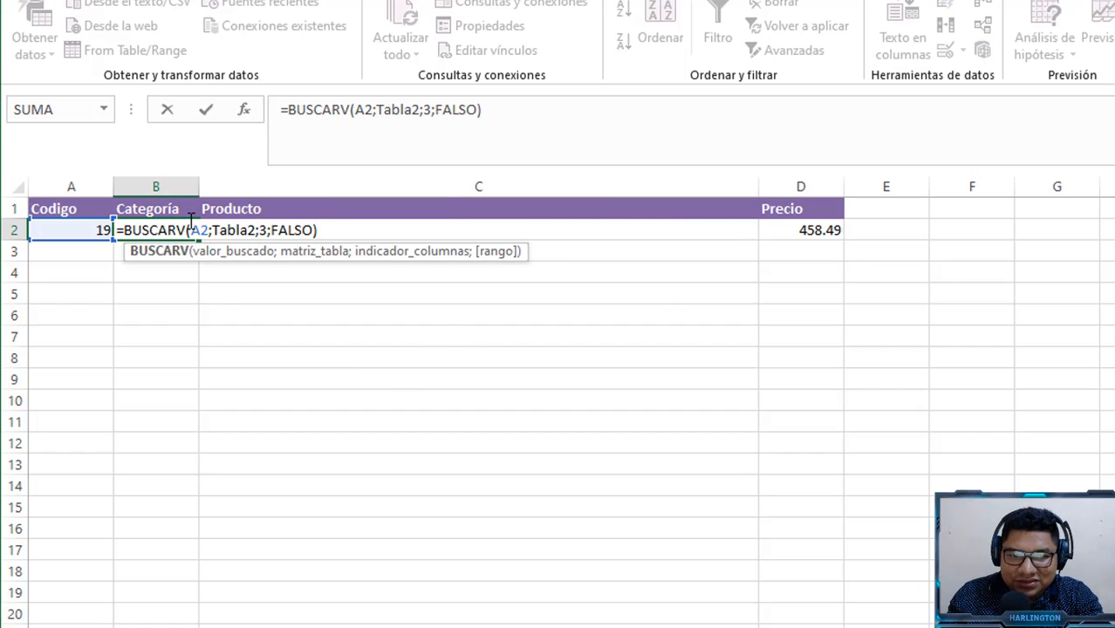
left_click(206, 229)
key("Return")
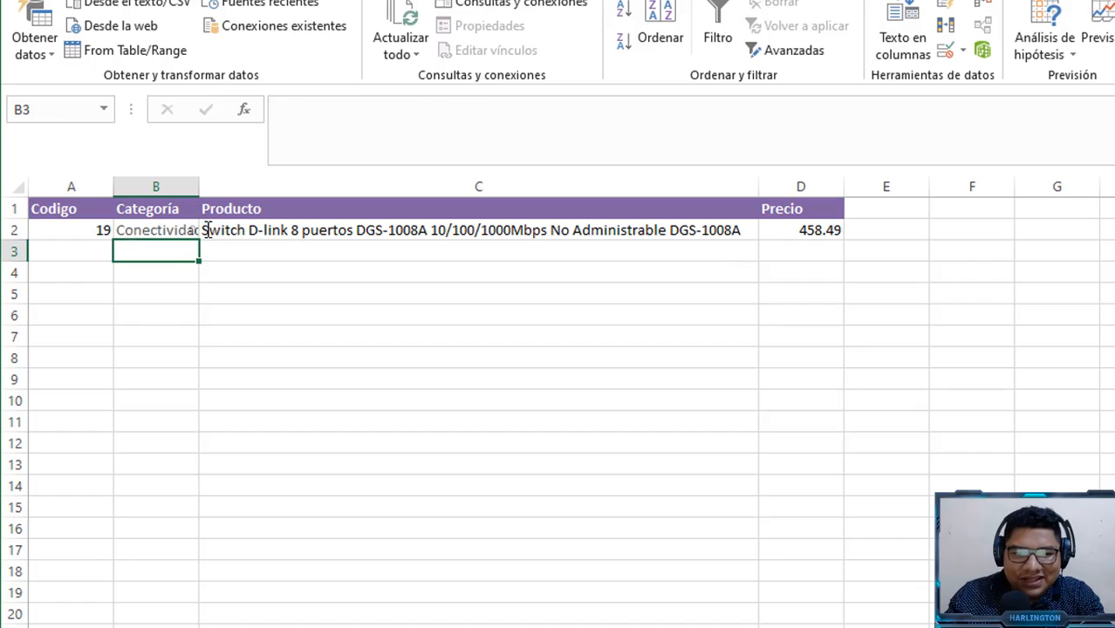
Examine the Codigo and Venta columns and the table range on the Inventario sheet, and return to the Buscar sheet.
left_click(122, 626)
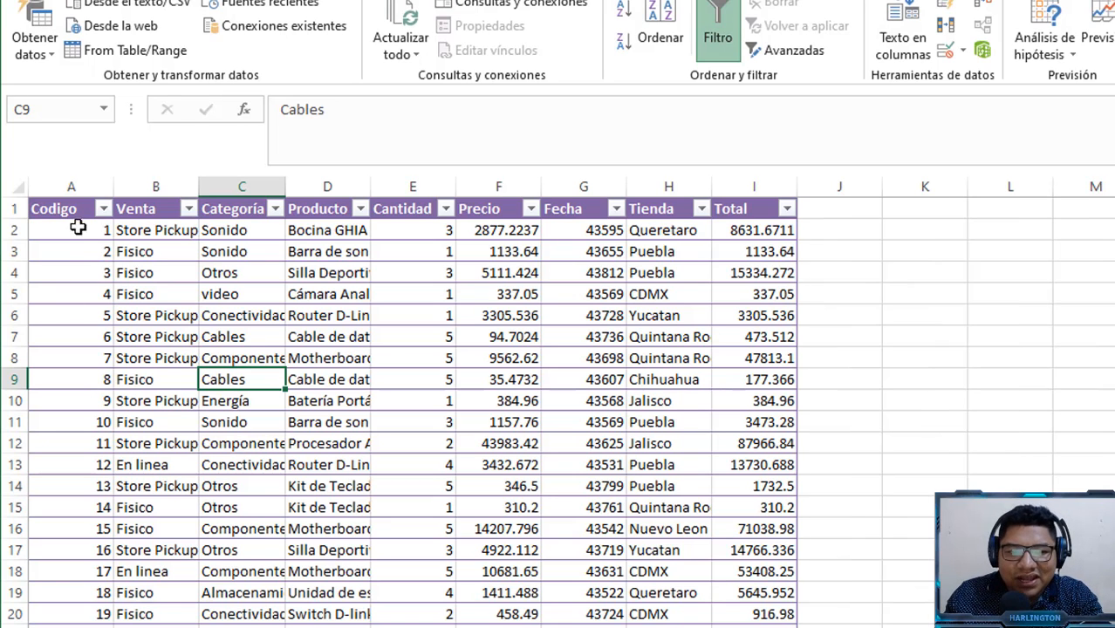
left_click(71, 188)
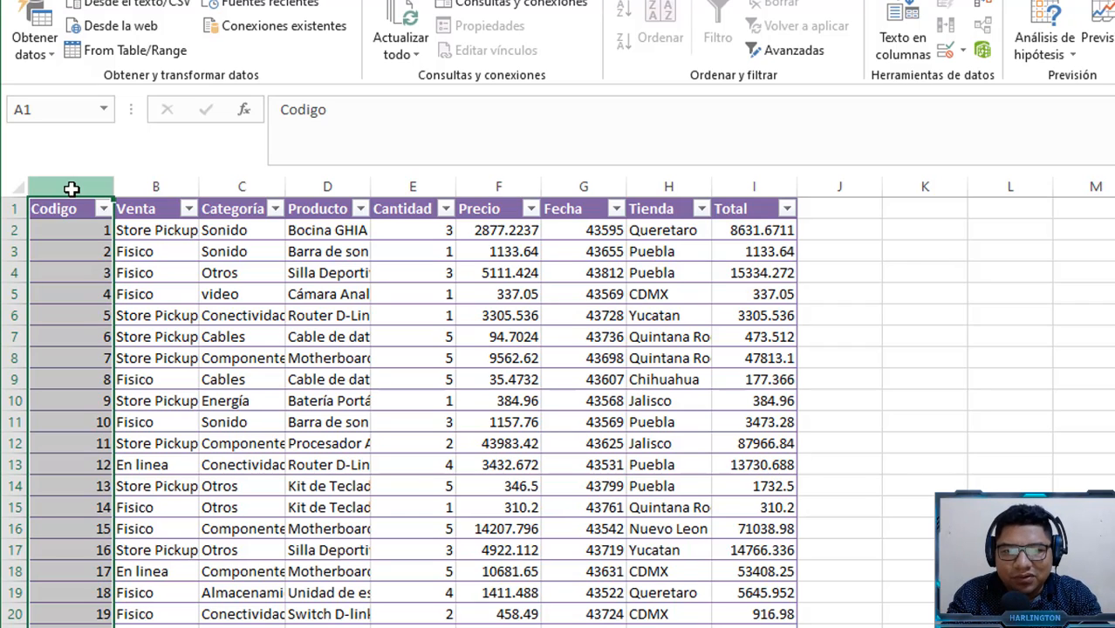
left_click(164, 185)
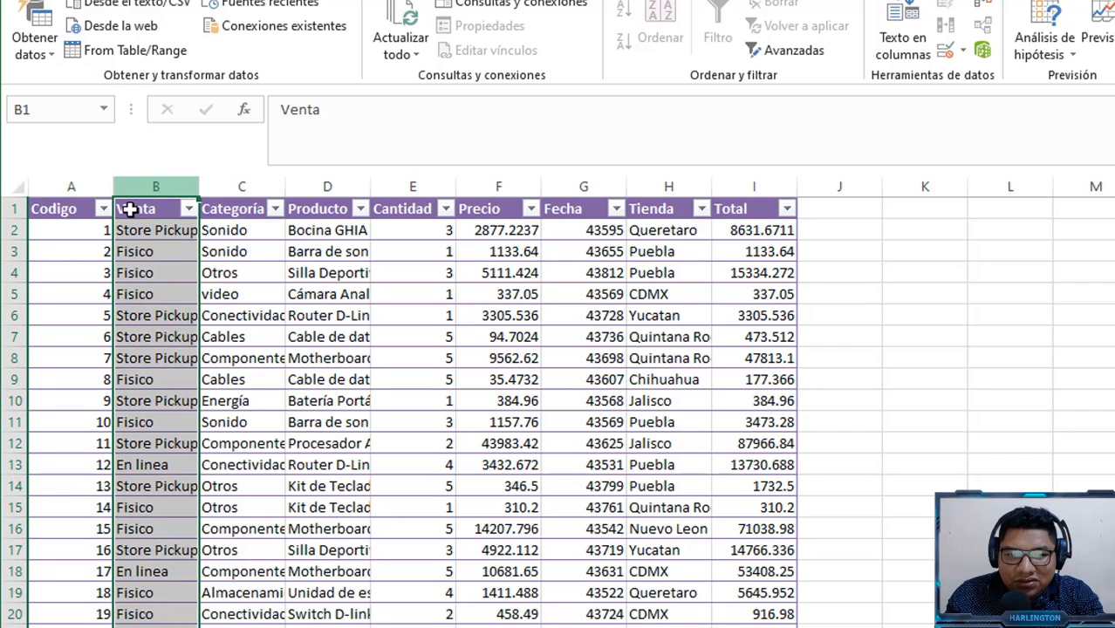
left_click_drag(70, 210, 750, 586)
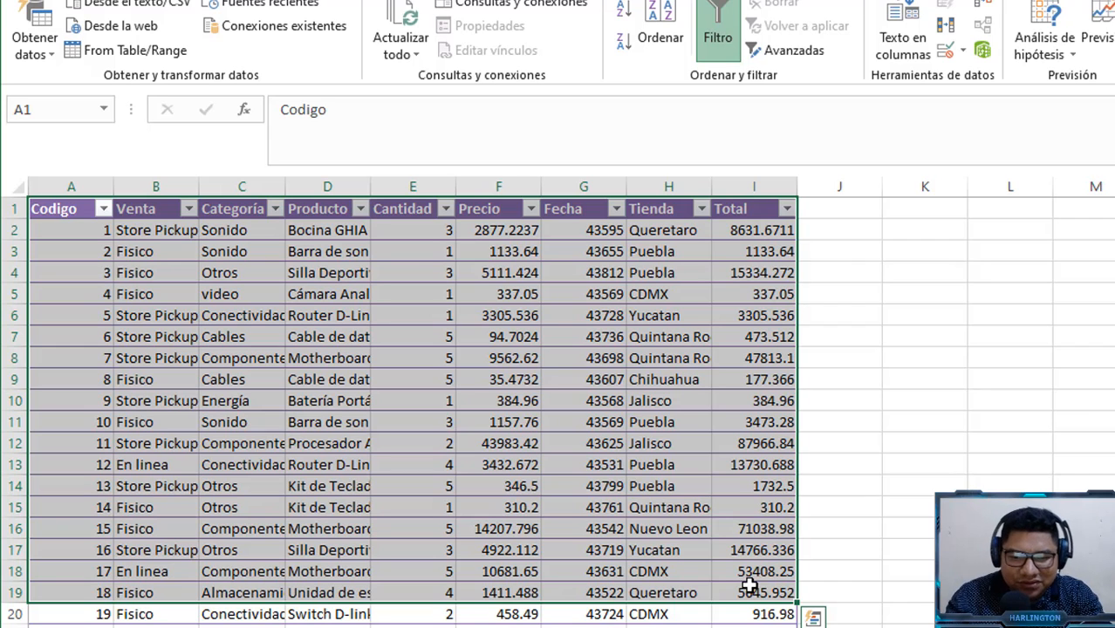
left_click(285, 552)
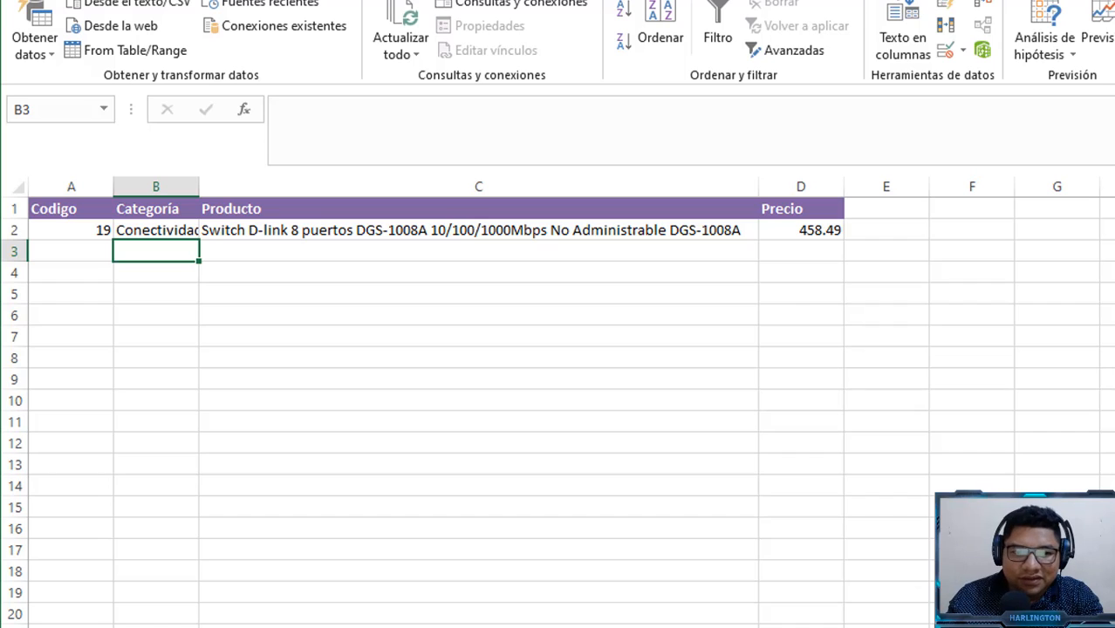
Clear the code in cell A2 and review the lookup cells B2:D2 without a code.
left_click(81, 230)
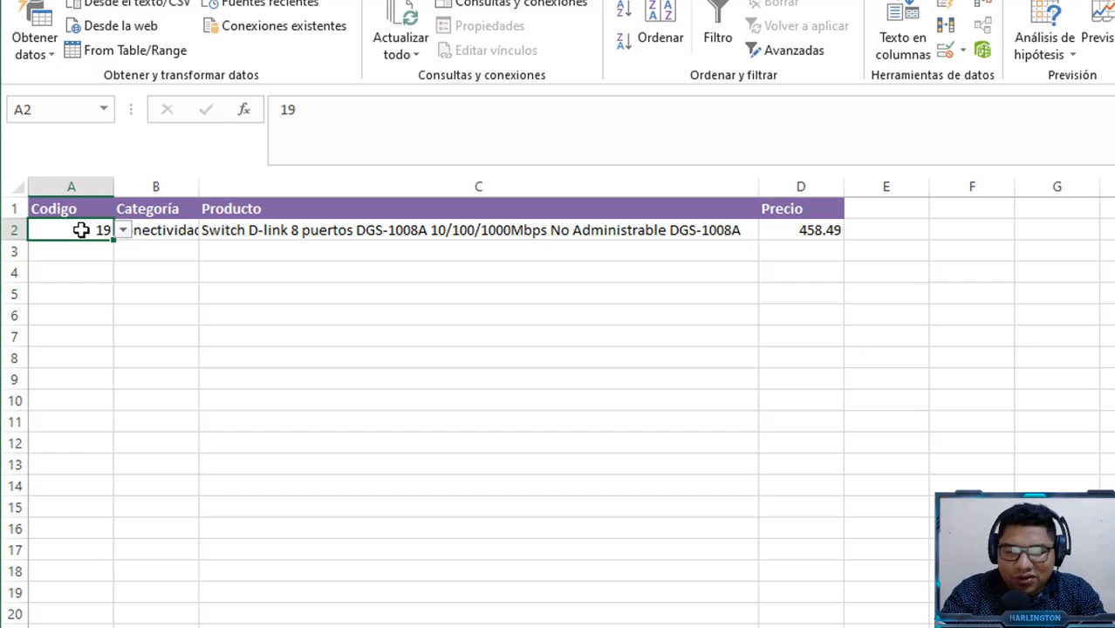
key("Delete")
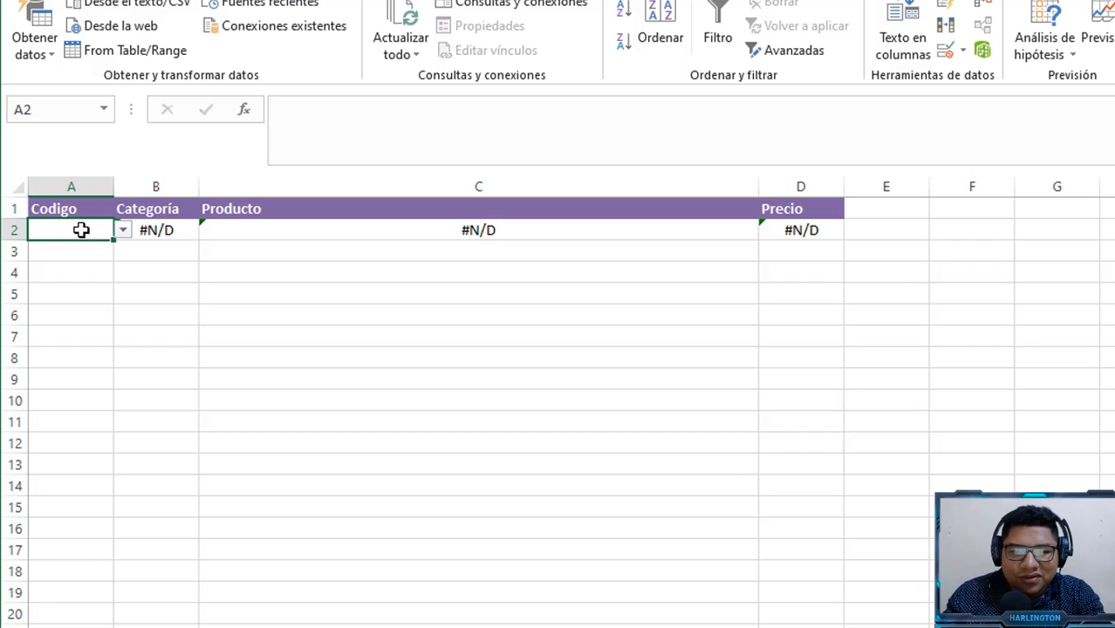
left_click_drag(177, 225, 779, 225)
left_click(56, 232)
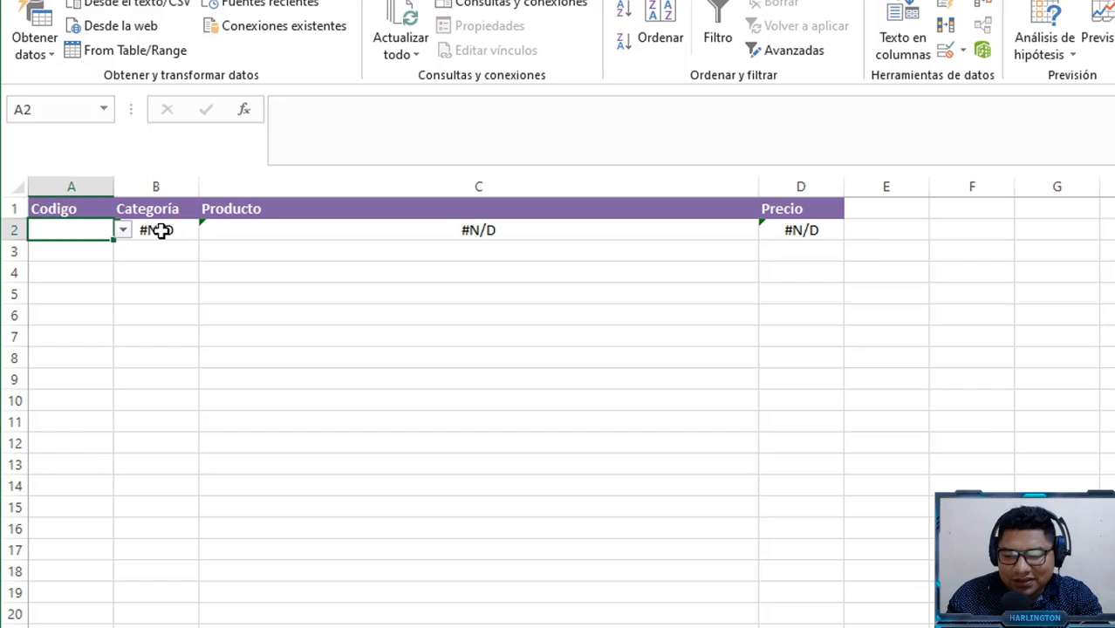
Choose code 4 in cell A2's drop-down list, review the lookup cells B2:D2, and clear A2 again.
left_click(123, 229)
left_click(61, 293)
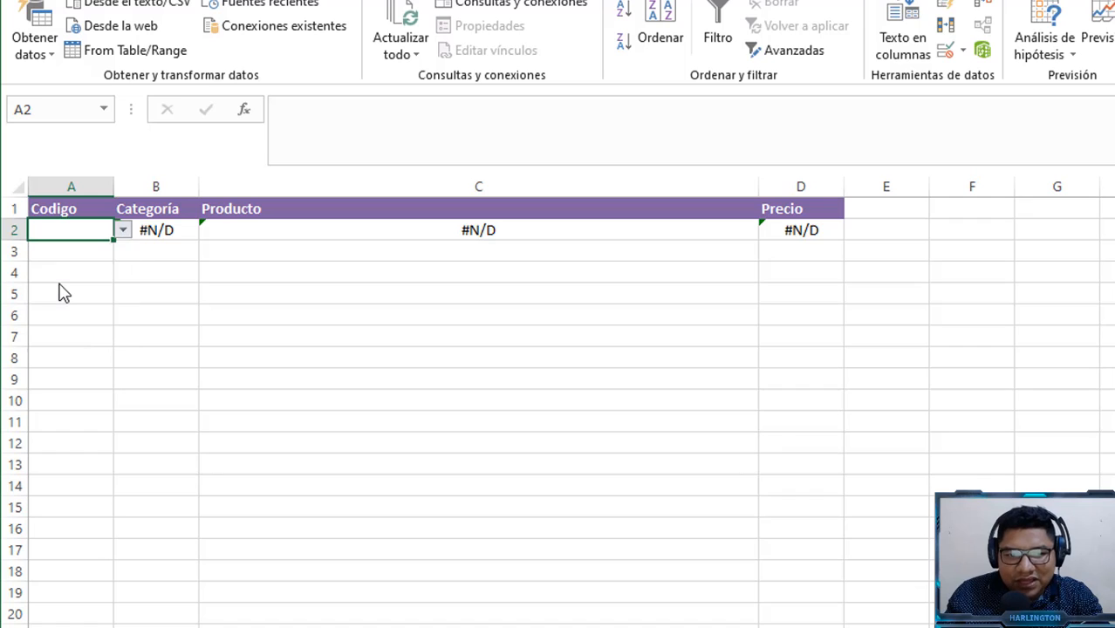
left_click_drag(166, 229, 785, 227)
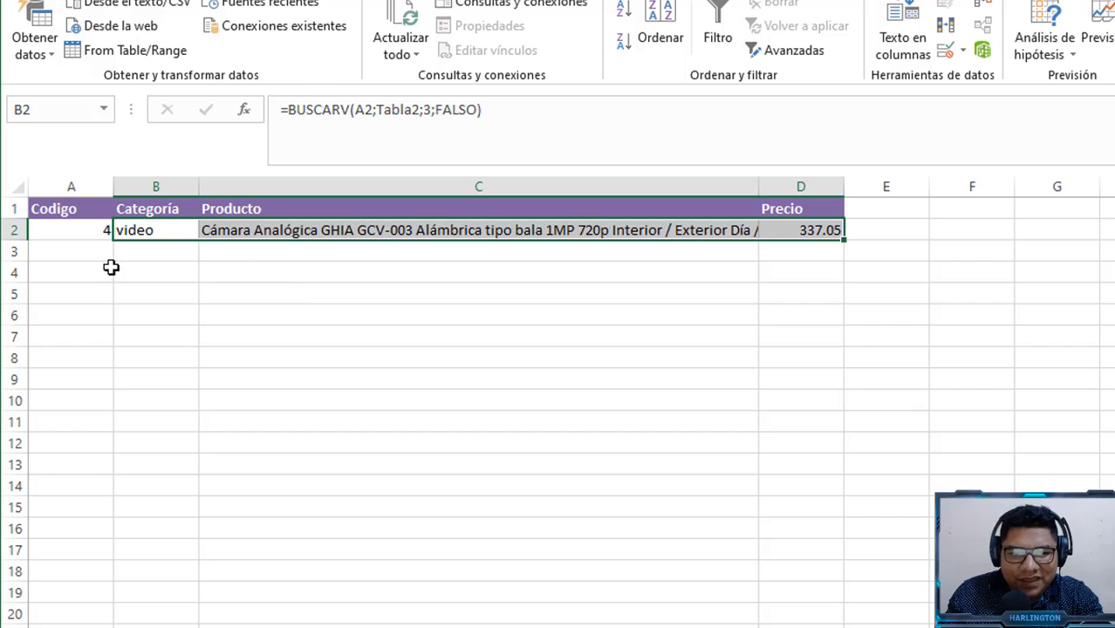
left_click(82, 231)
key("Delete")
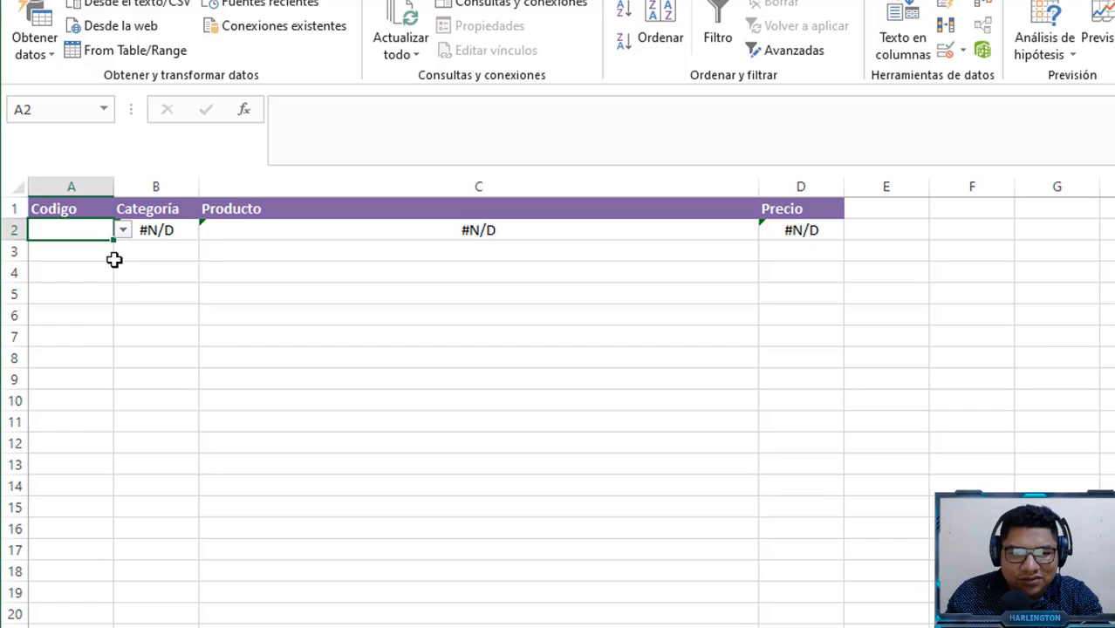
Test all three lookups by choosing codes 6, 12, 16, 22 and finally 24 in cell A2's drop-down list.
left_click(122, 230)
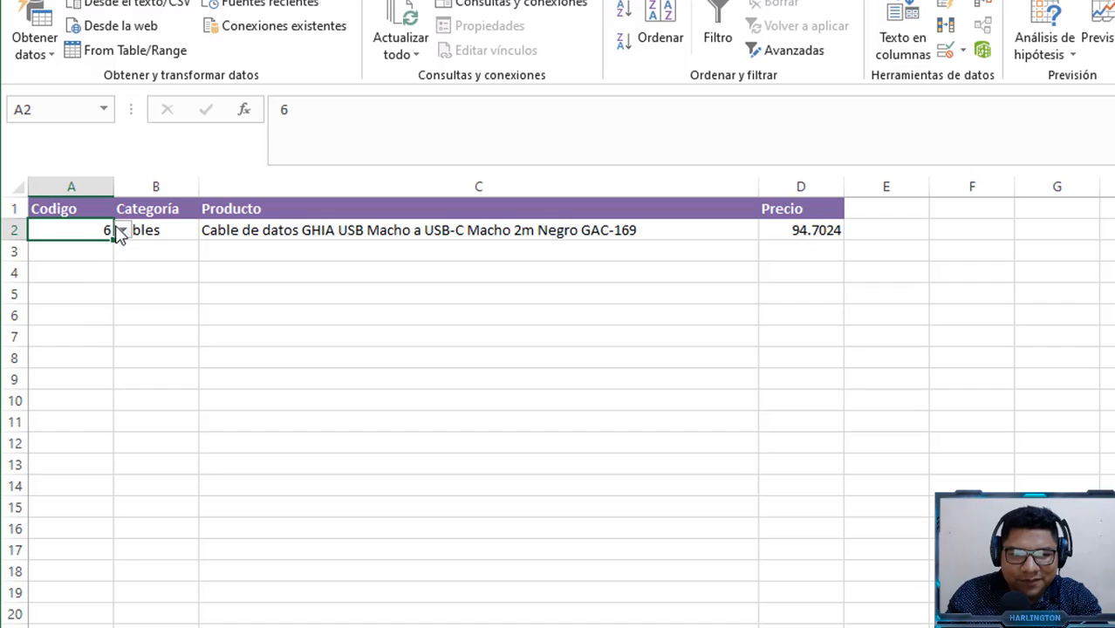
left_click(123, 229)
left_click(70, 327)
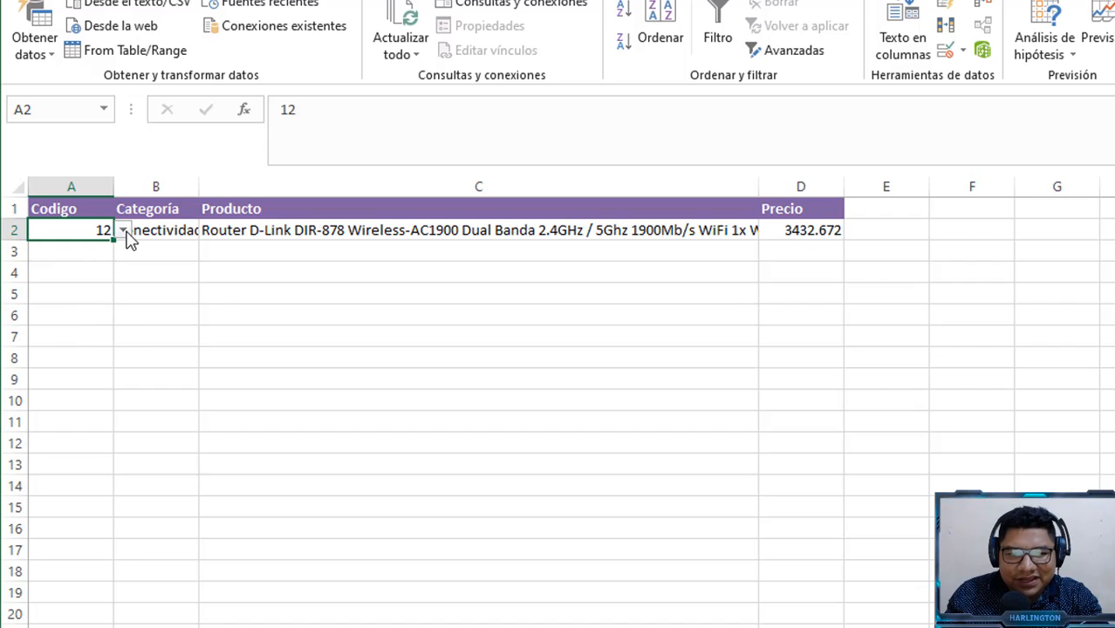
left_click(123, 229)
left_click(70, 301)
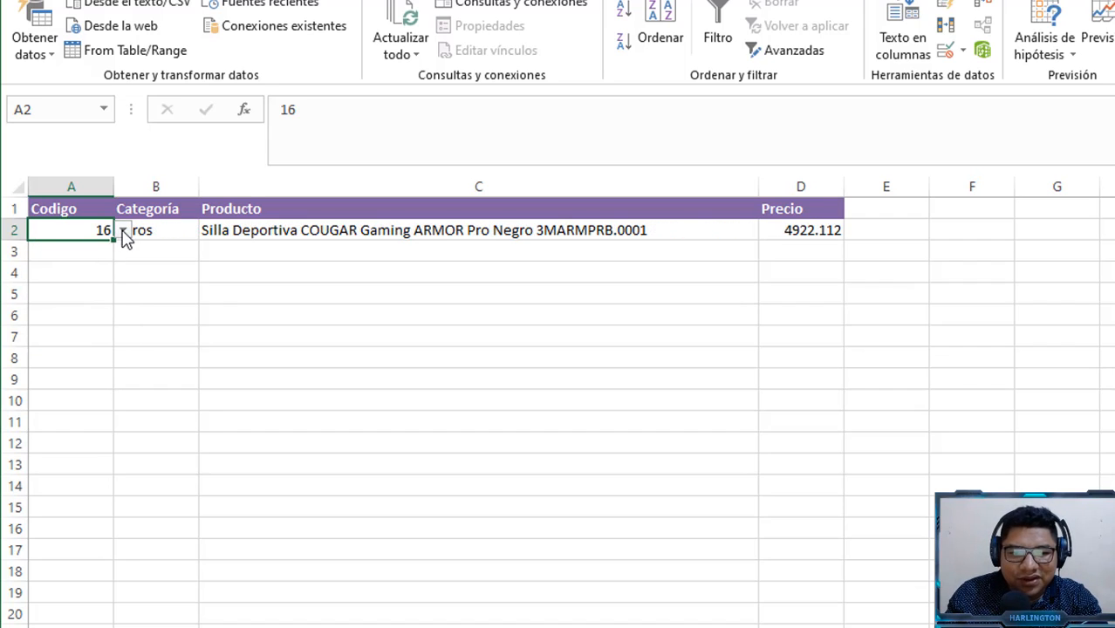
left_click(123, 230)
left_click(70, 332)
left_click(123, 230)
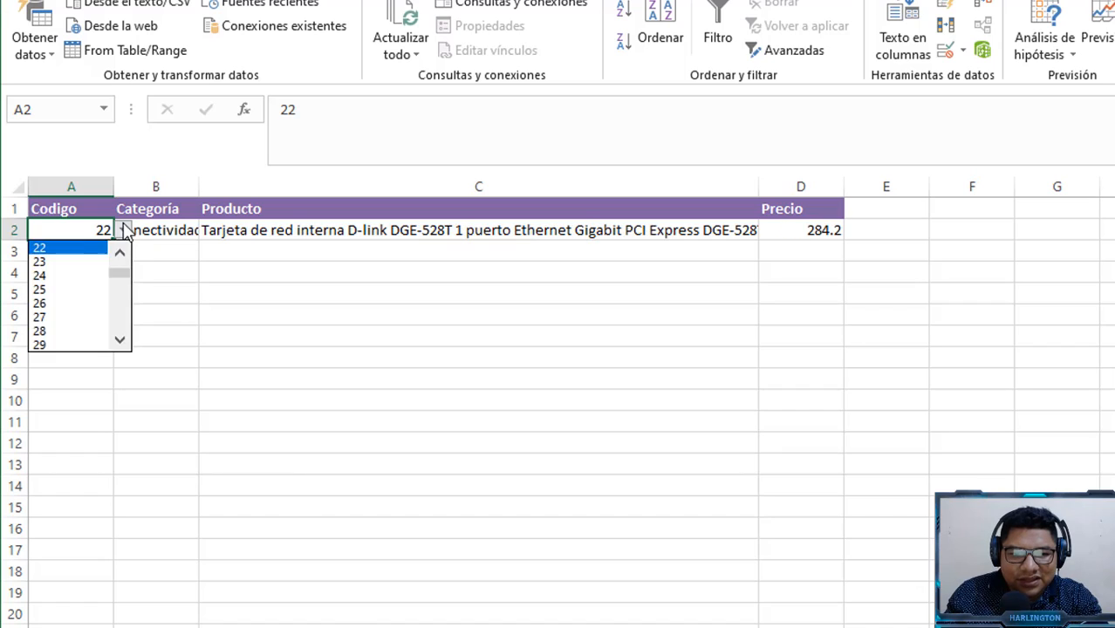
left_click(53, 274)
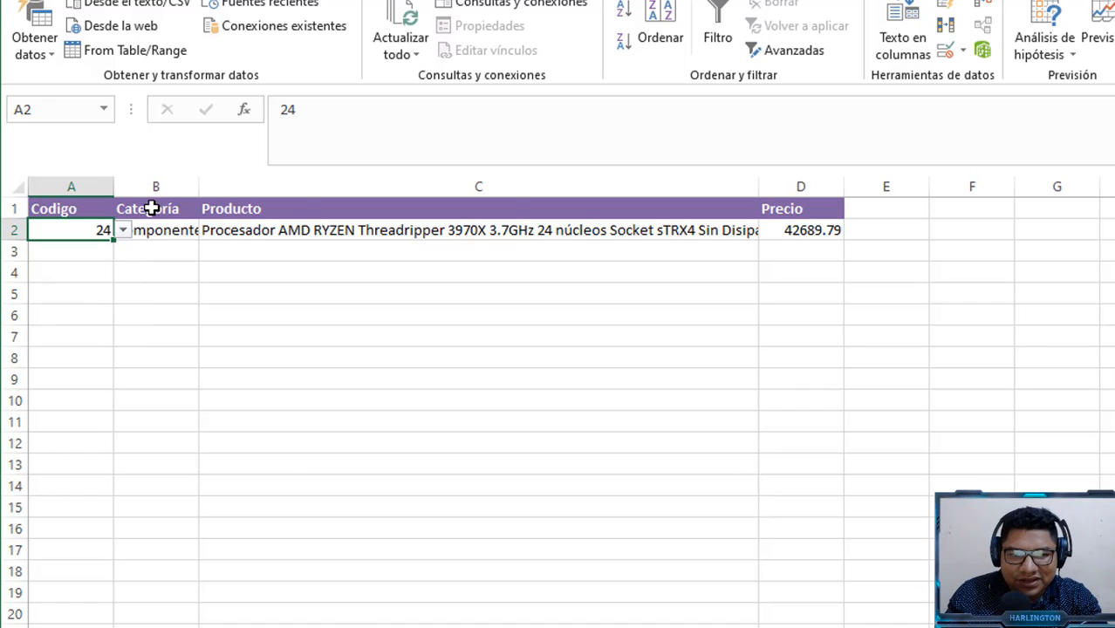
Review the headers B1:D1 and the lookup cells B2:D2 for the chosen code.
left_click_drag(155, 211, 776, 207)
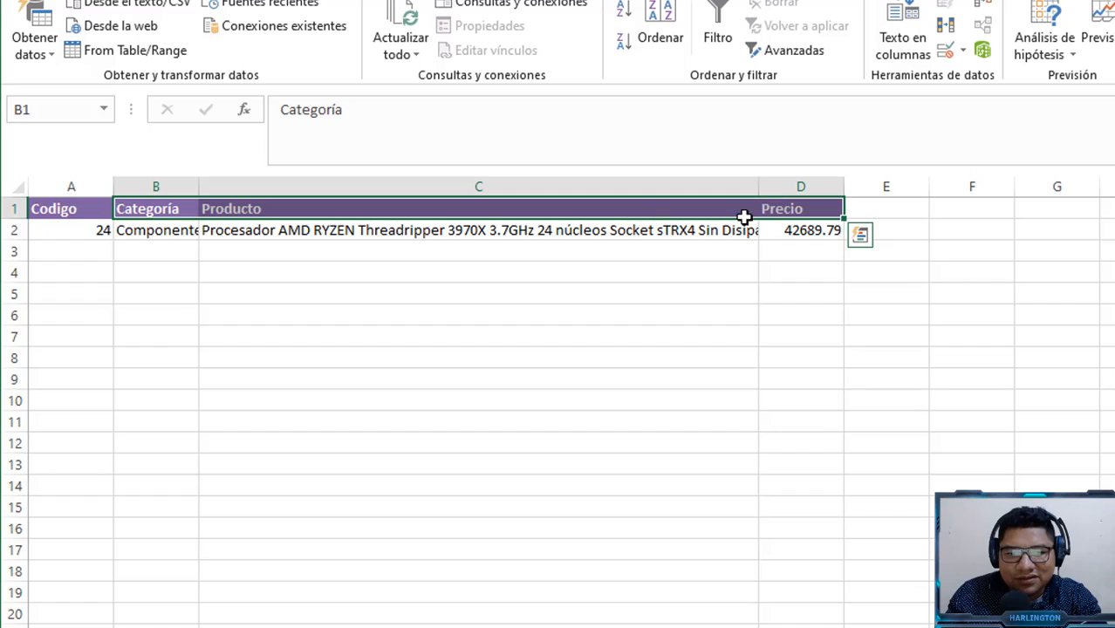
left_click_drag(169, 229, 838, 229)
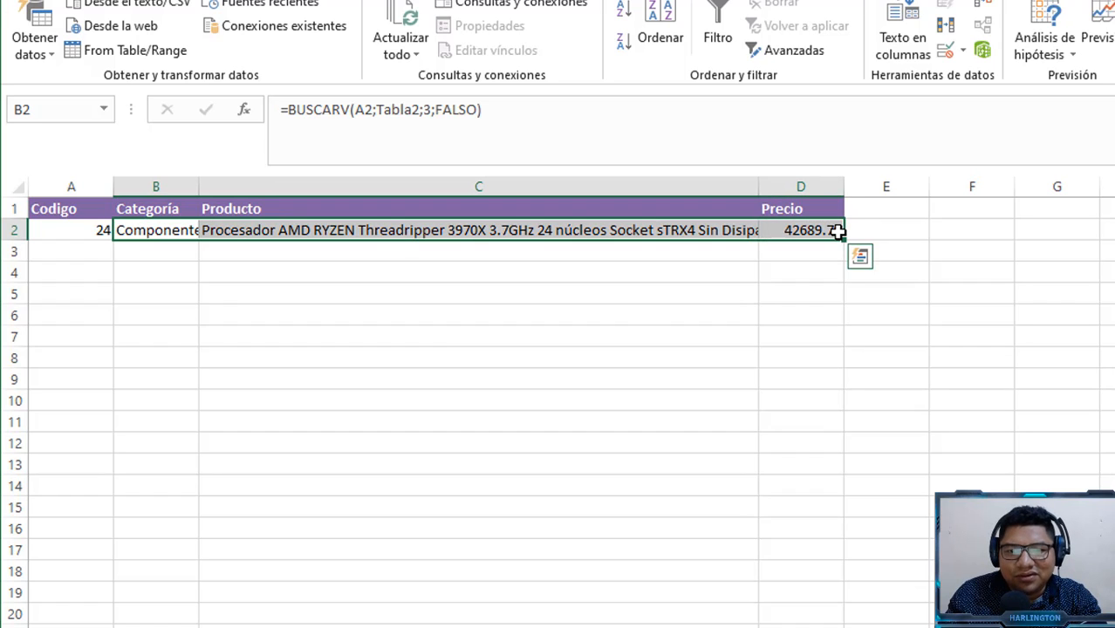
left_click(111, 285)
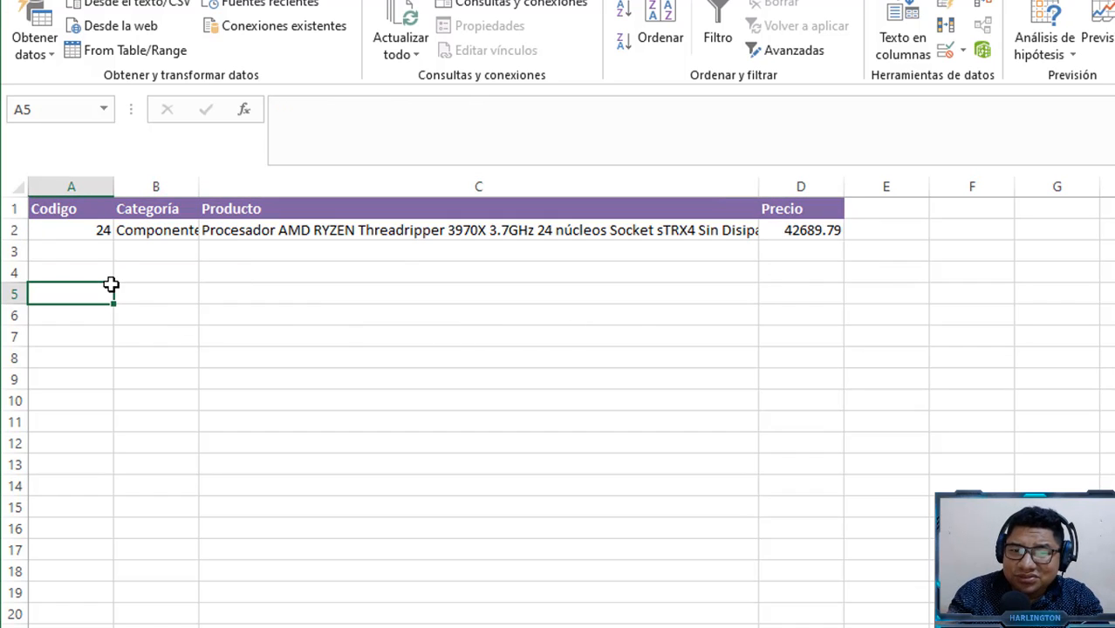